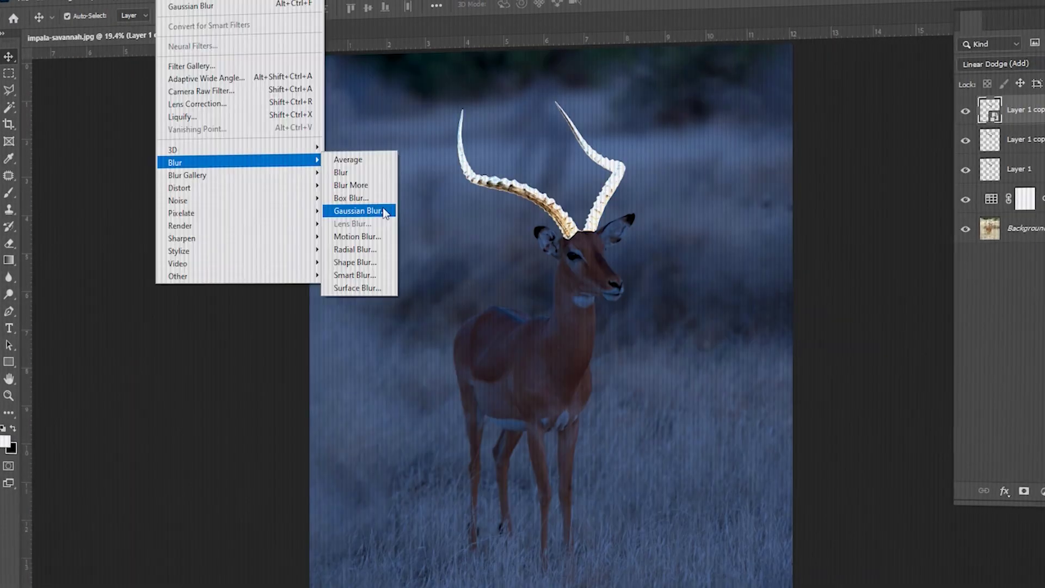
- Open impala-savannah.jpg so the untouched photo shows on its single Background layer
click(383, 210)
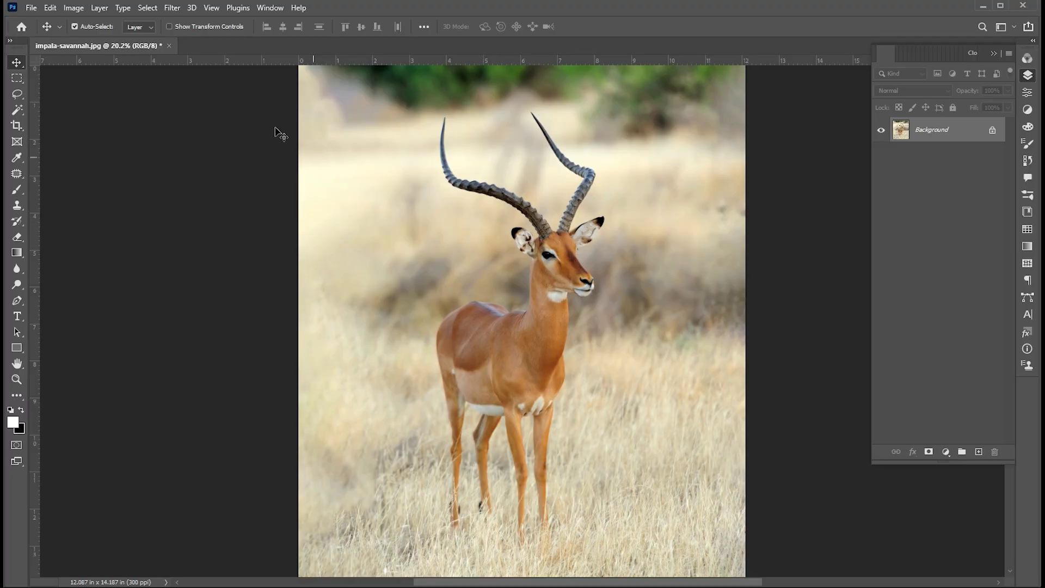
- Select the impala with Select > Subject and zoom in on its head and horns
click(154, 9)
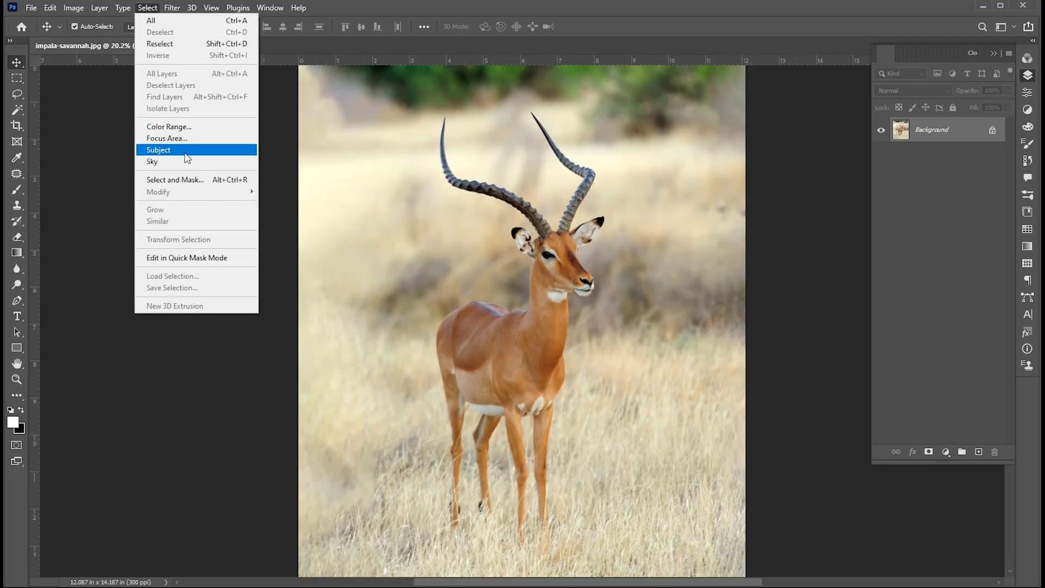
click(187, 150)
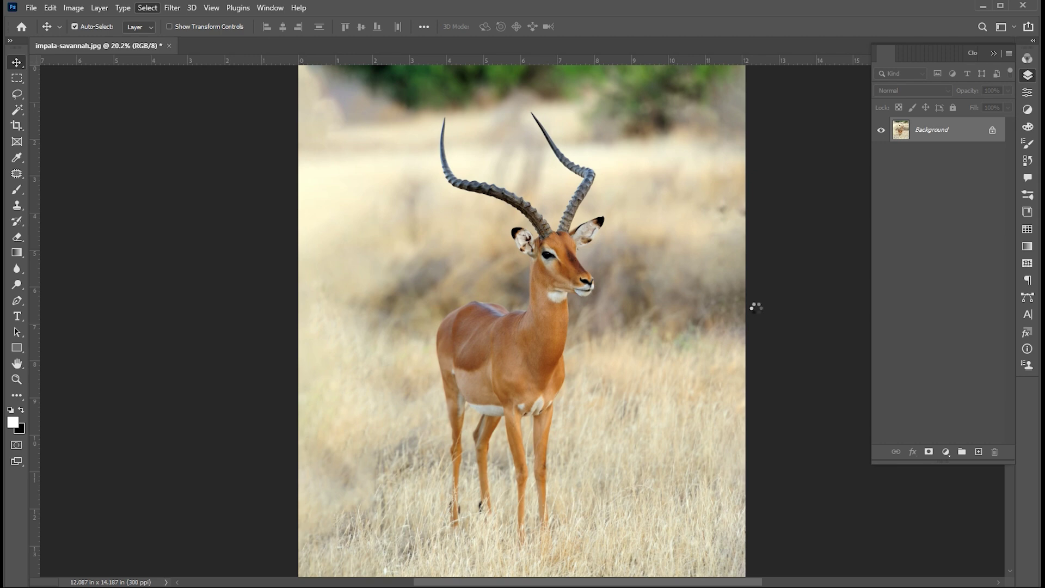
key(z)
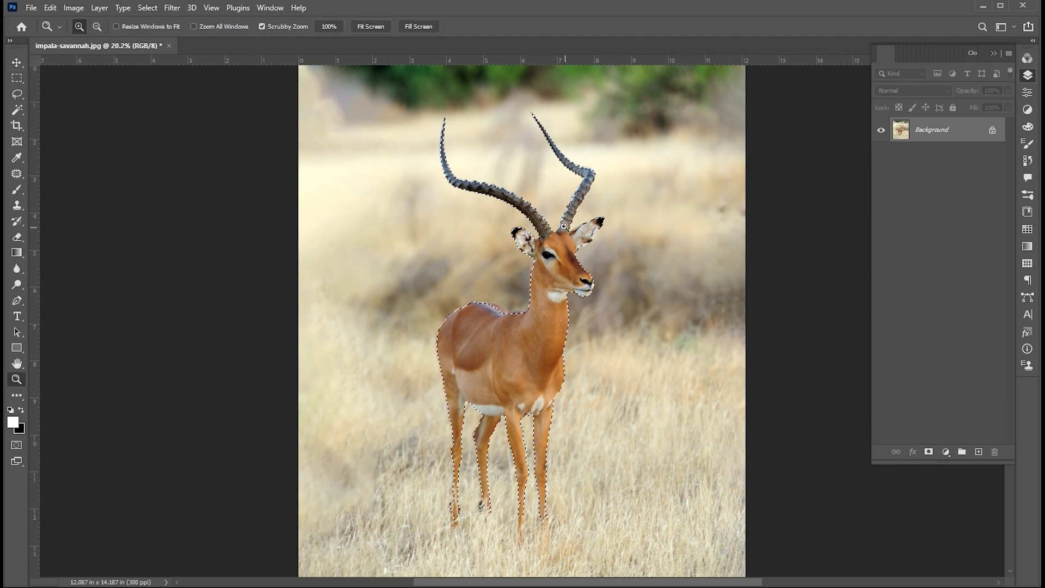
drag(563, 223, 638, 238)
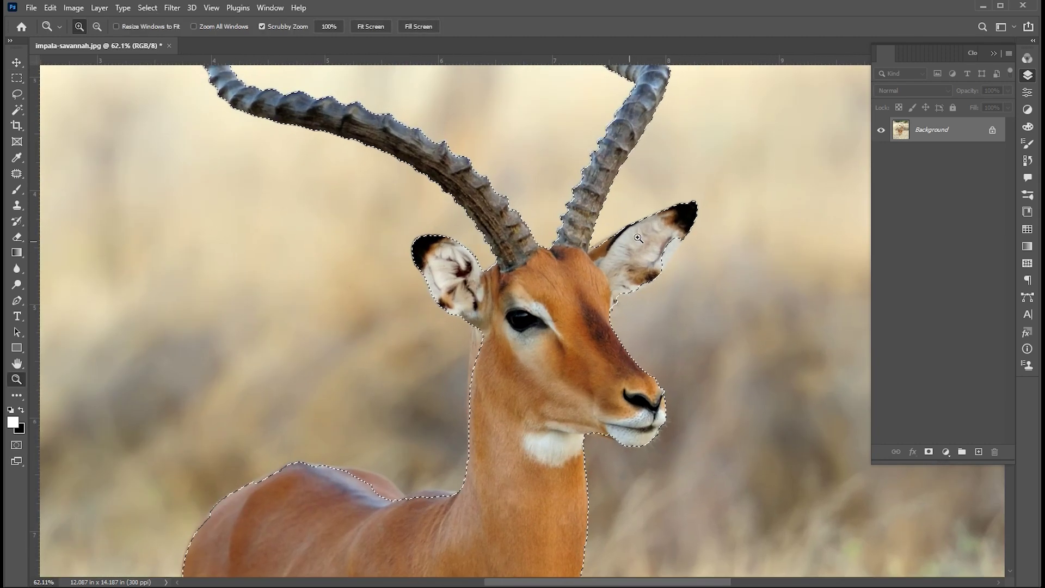
- With the Polygonal Lasso, start subtracting an outline around the head just below the horns
click(17, 97)
click(50, 103)
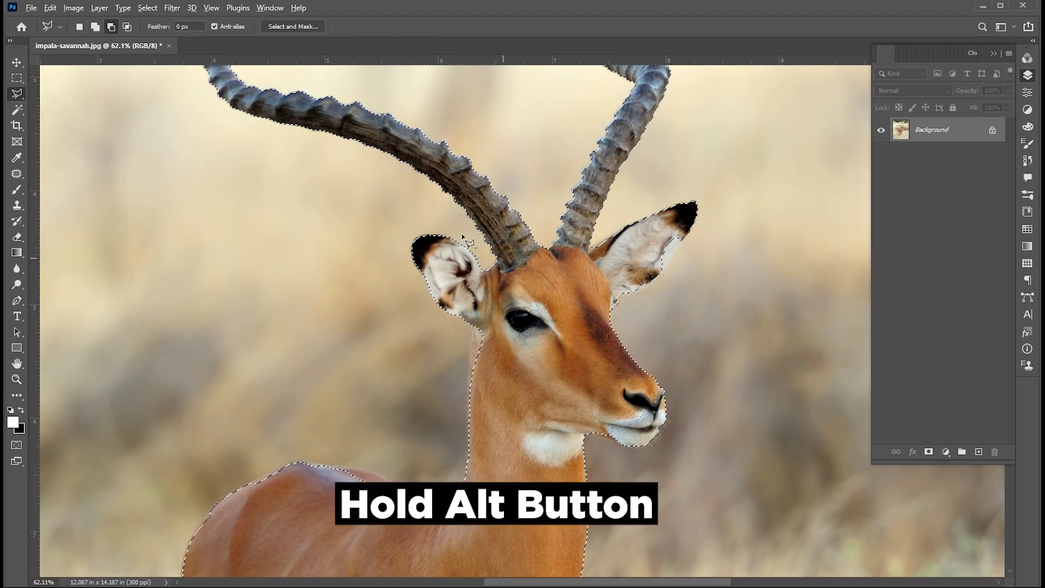
alt+click(462, 235)
click(506, 271)
click(539, 248)
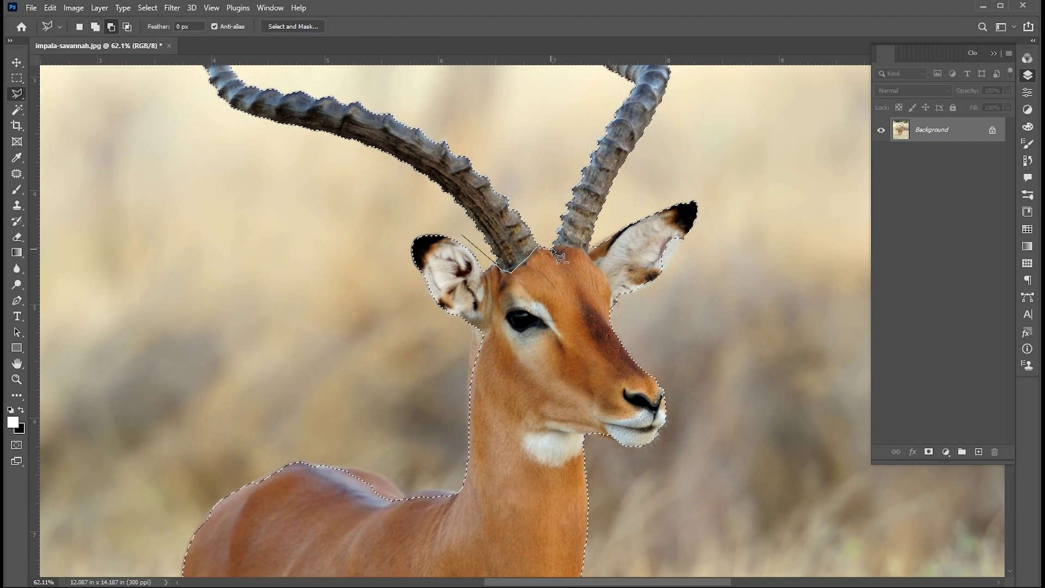
click(591, 246)
click(639, 202)
click(713, 177)
- Carry the subtraction outline around the body and legs and close it, leaving only horns selected
key(ctrl+minus)
key(ctrl+minus)
scroll(725, 252, down, 6)
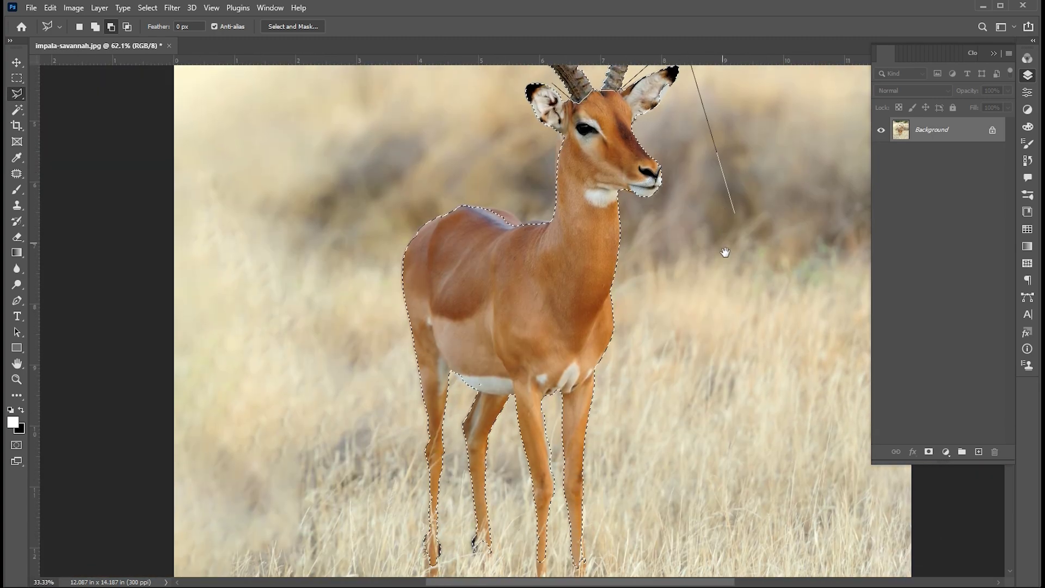
click(730, 254)
click(700, 391)
click(630, 478)
click(407, 500)
scroll(407, 500, up, 3)
drag(390, 321, 385, 349)
click(385, 174)
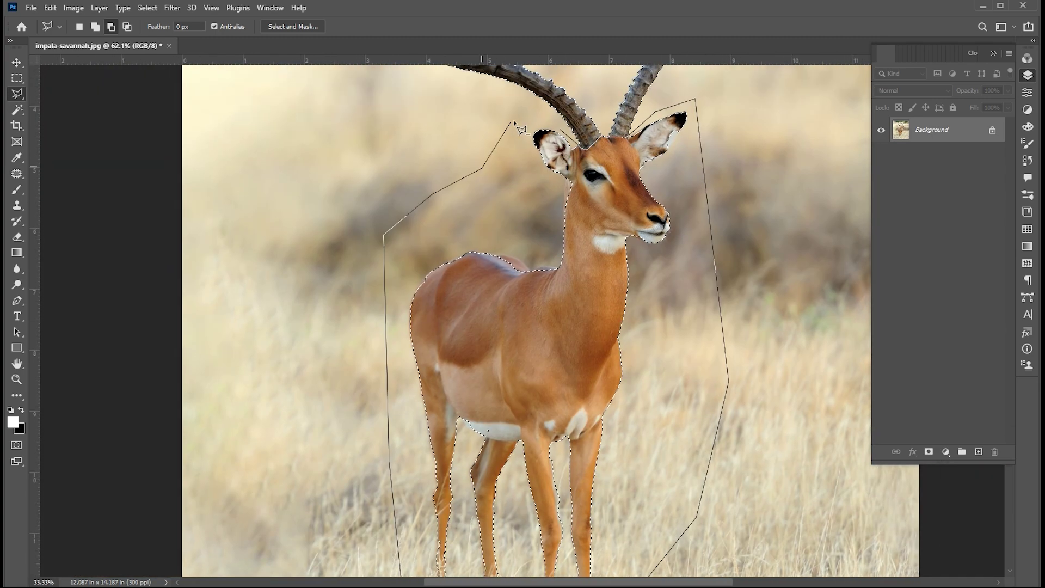
click(561, 130)
drag(720, 130, 677, 331)
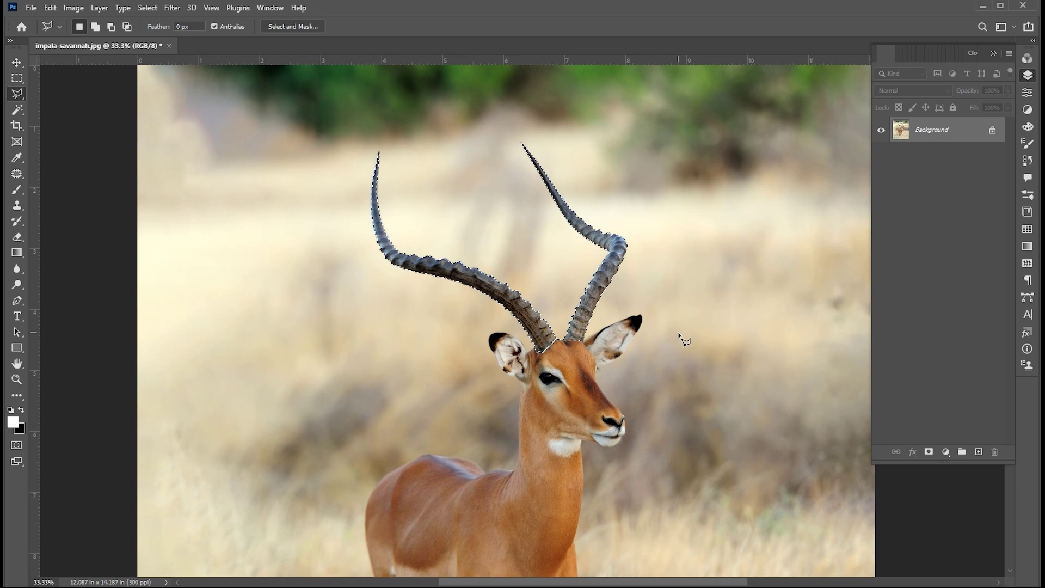
- Copy the selected horns onto a new Layer 1 with Layer Via Copy
click(99, 8)
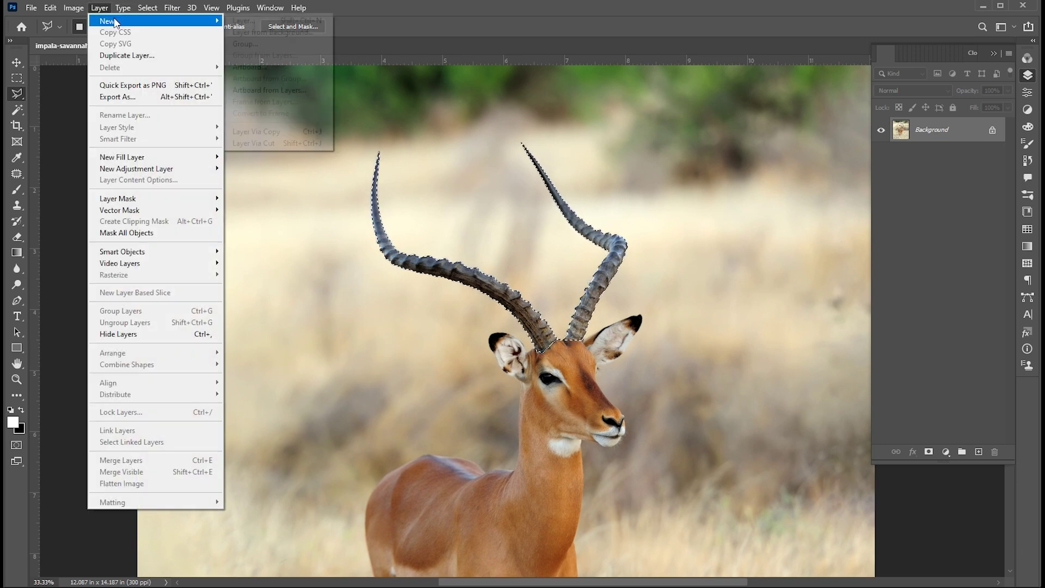
mouse_move(115, 21)
click(297, 132)
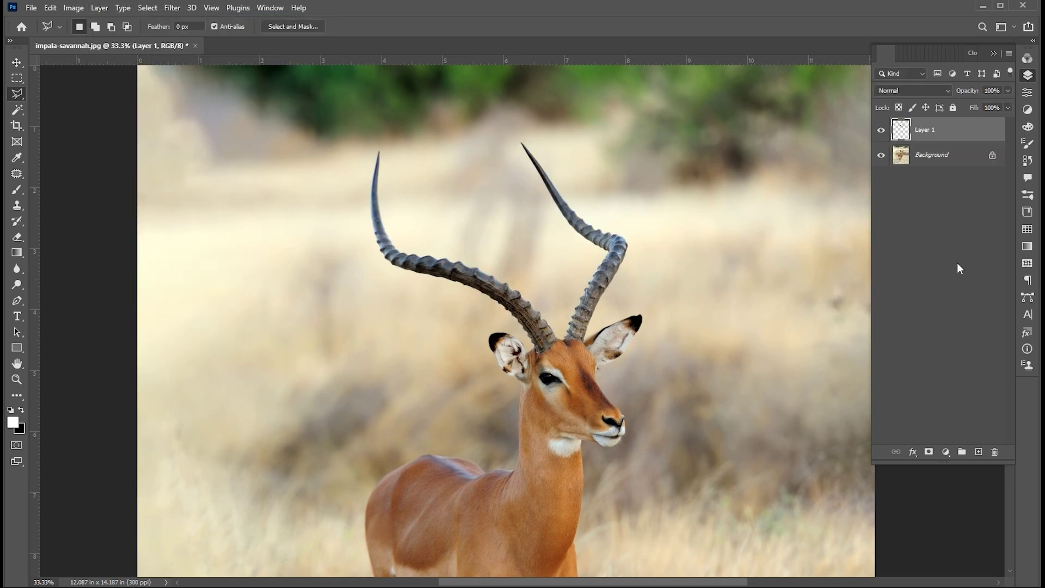
key(v)
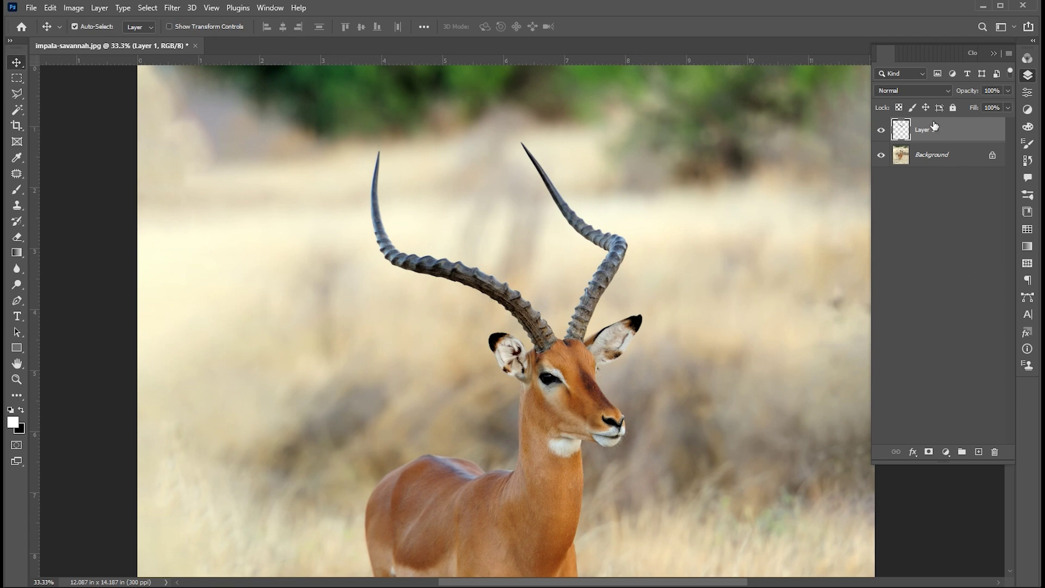
- Duplicate the horns layer and set the Layer 1 copy to Linear Dodge (Add)
click(99, 8)
mouse_move(114, 21)
click(308, 132)
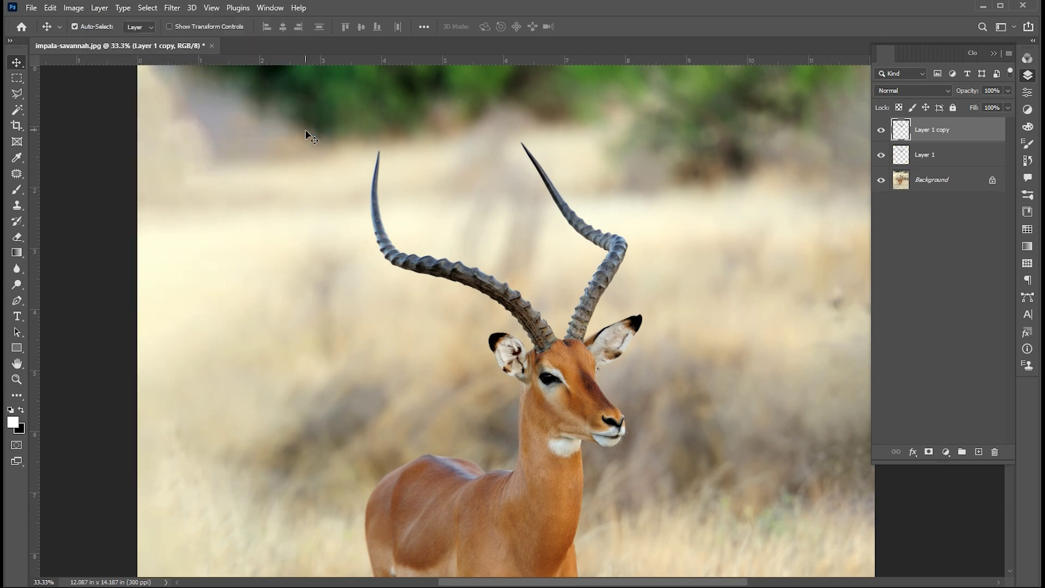
click(919, 91)
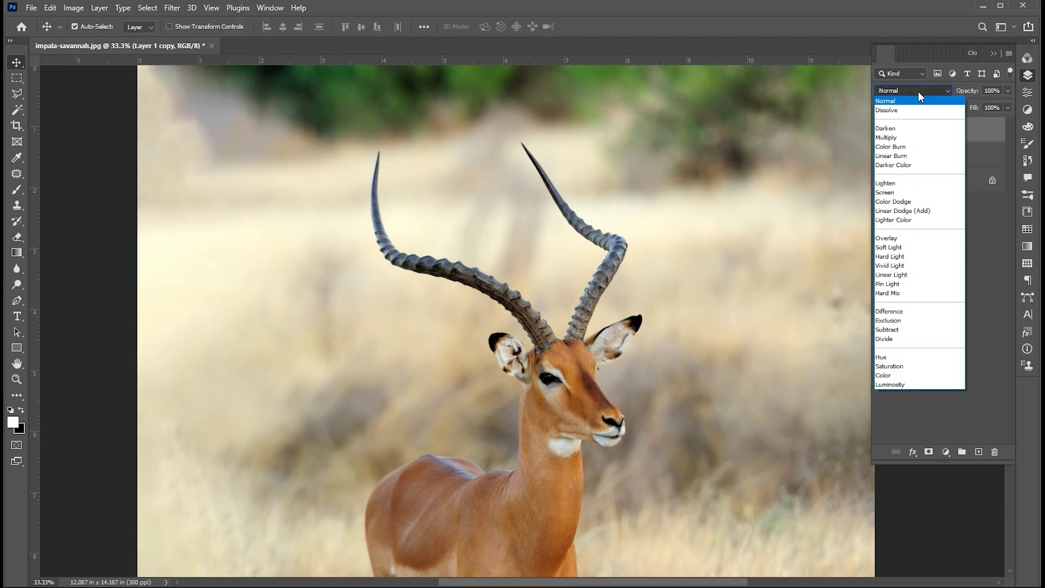
click(916, 211)
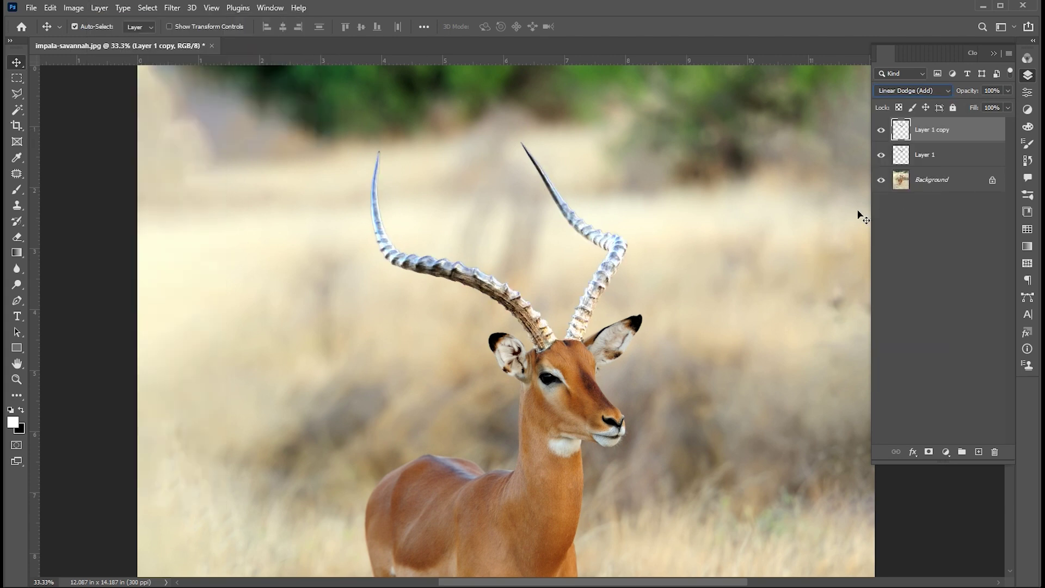
key(ctrl+0)
click(926, 222)
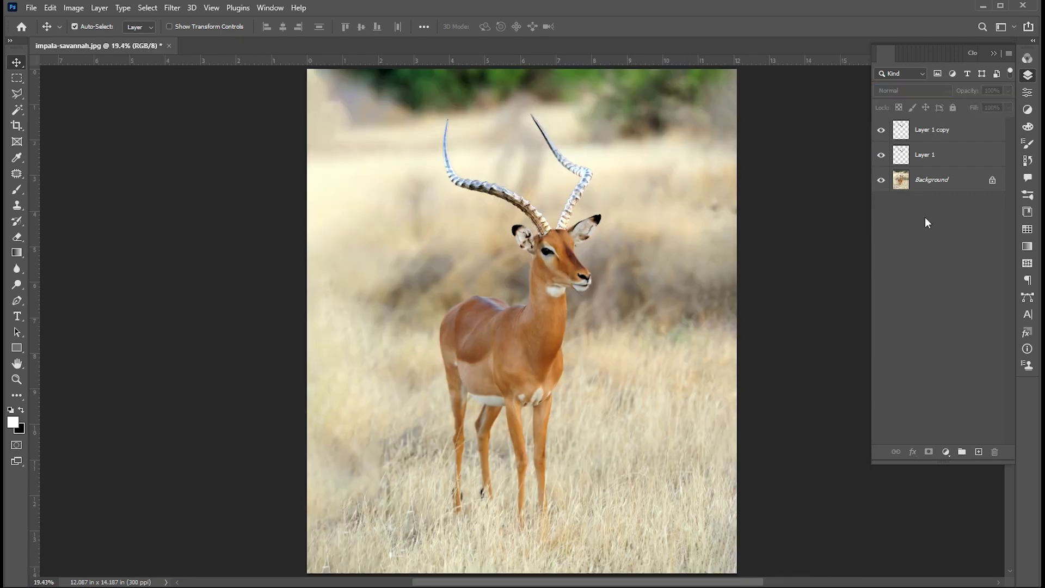
- Add a Color Lookup adjustment above Background using the Moonlight.3DL look, then select Layer 1 copy
click(928, 185)
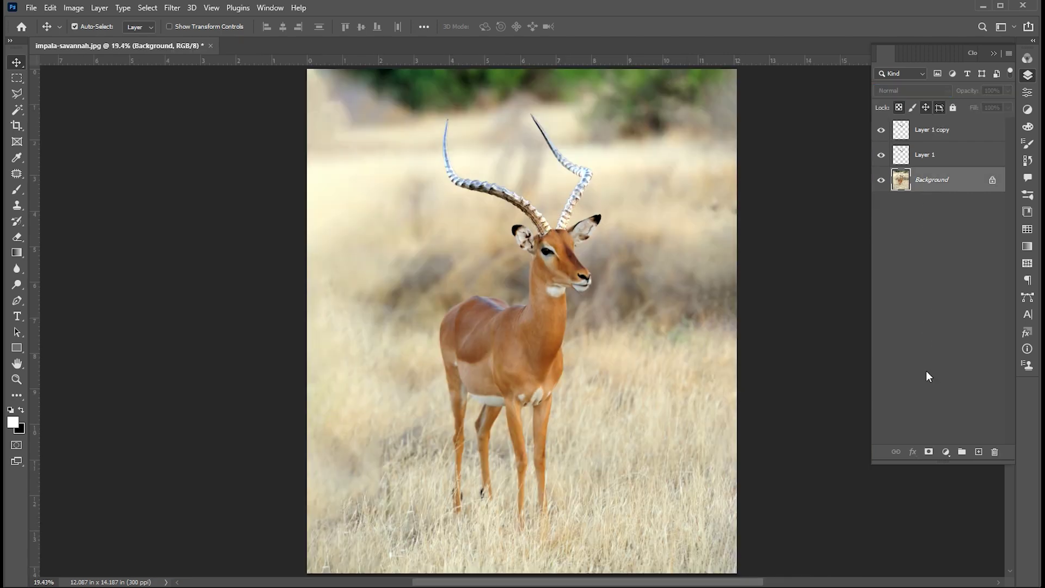
click(944, 452)
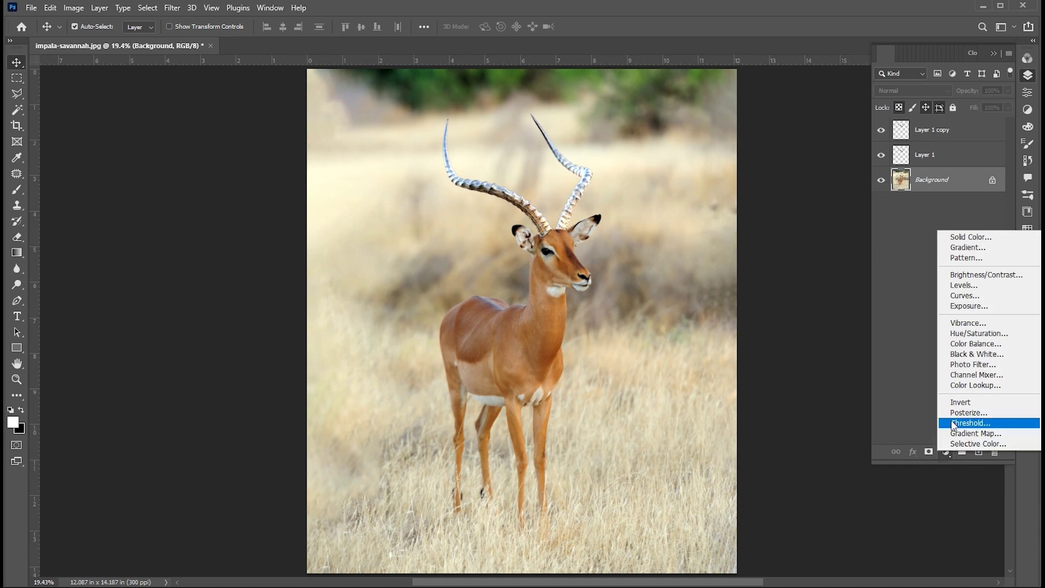
click(956, 385)
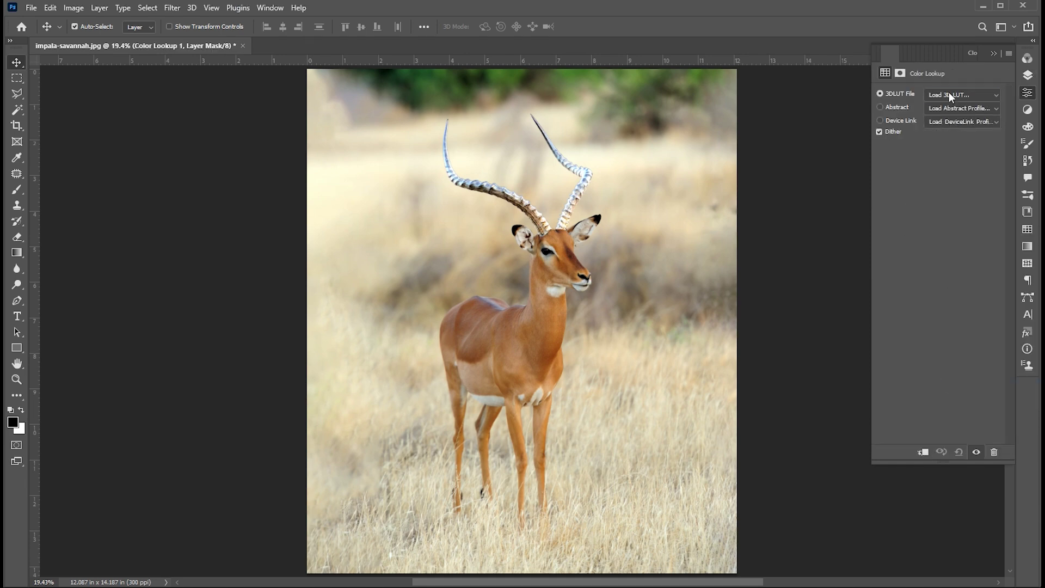
click(949, 93)
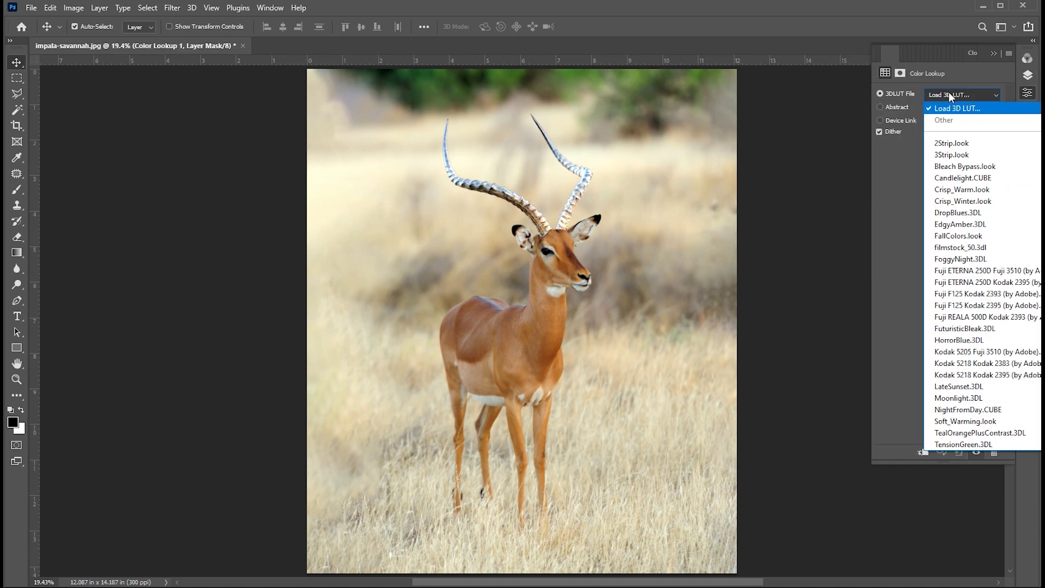
click(944, 398)
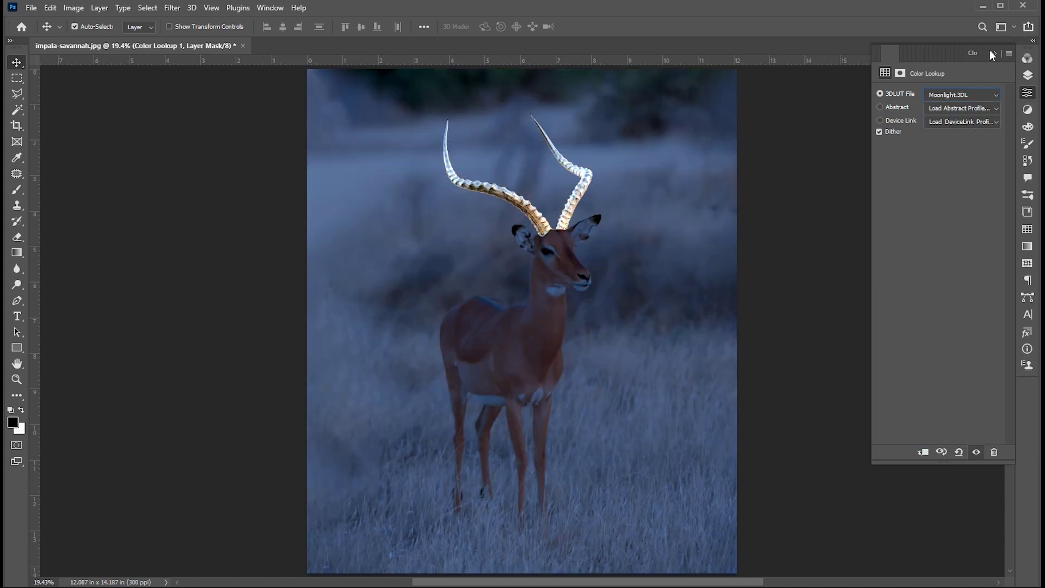
click(992, 55)
key(F7)
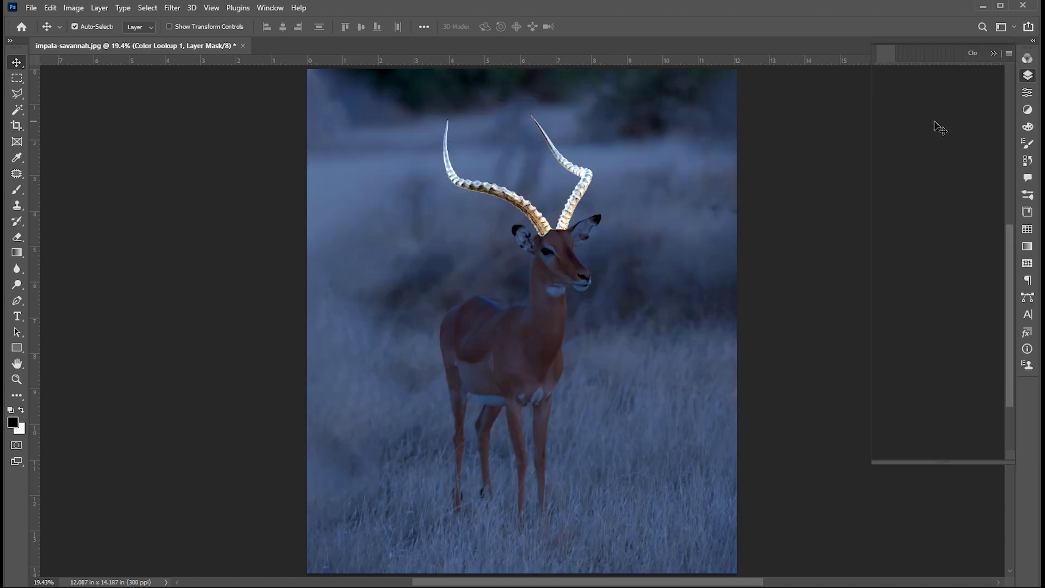
click(934, 129)
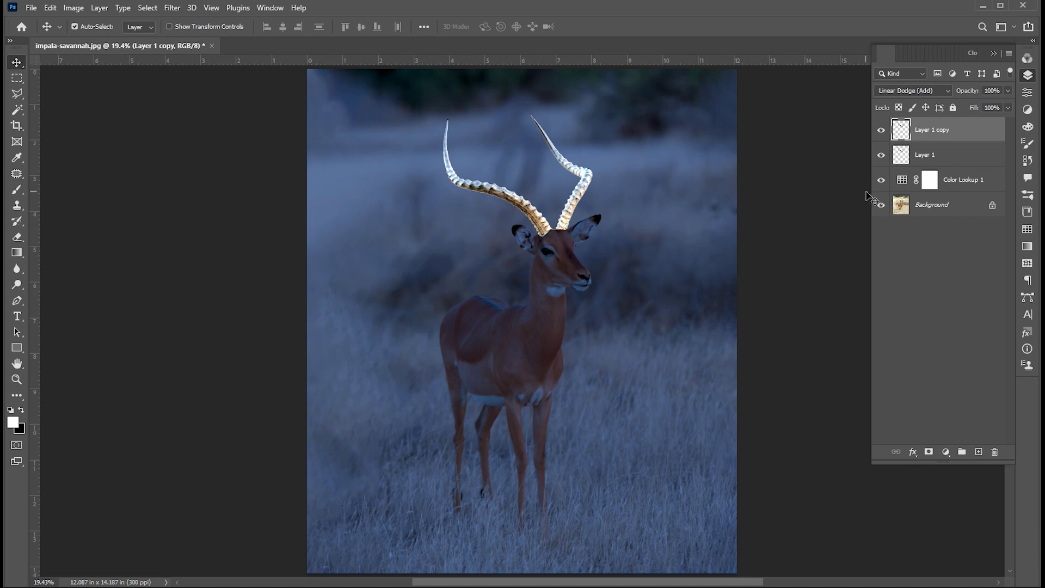
- Duplicate the glowing horns layer and convert the new copy to a smart object
key(ctrl+j)
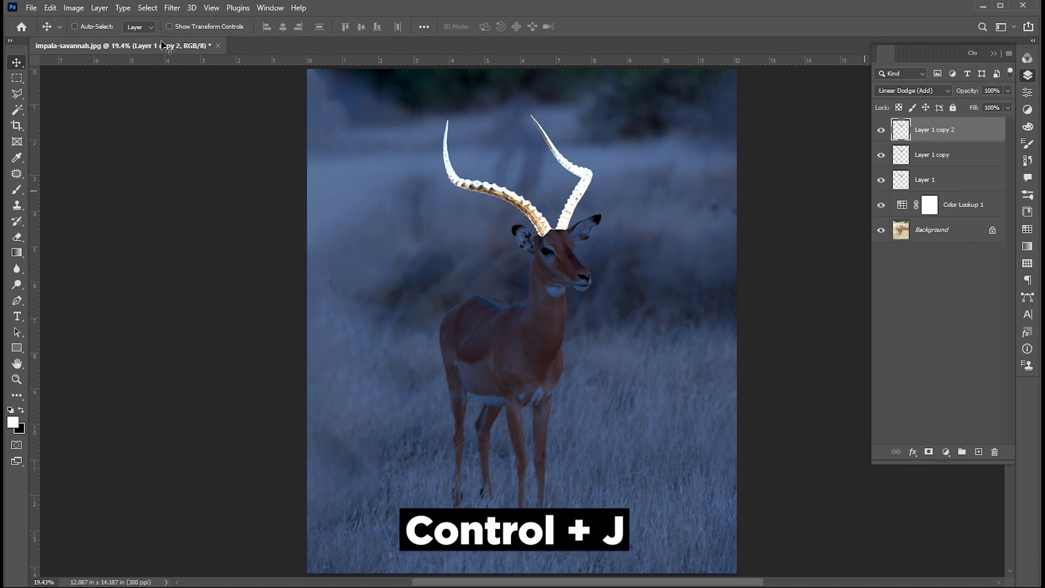
right_click(940, 129)
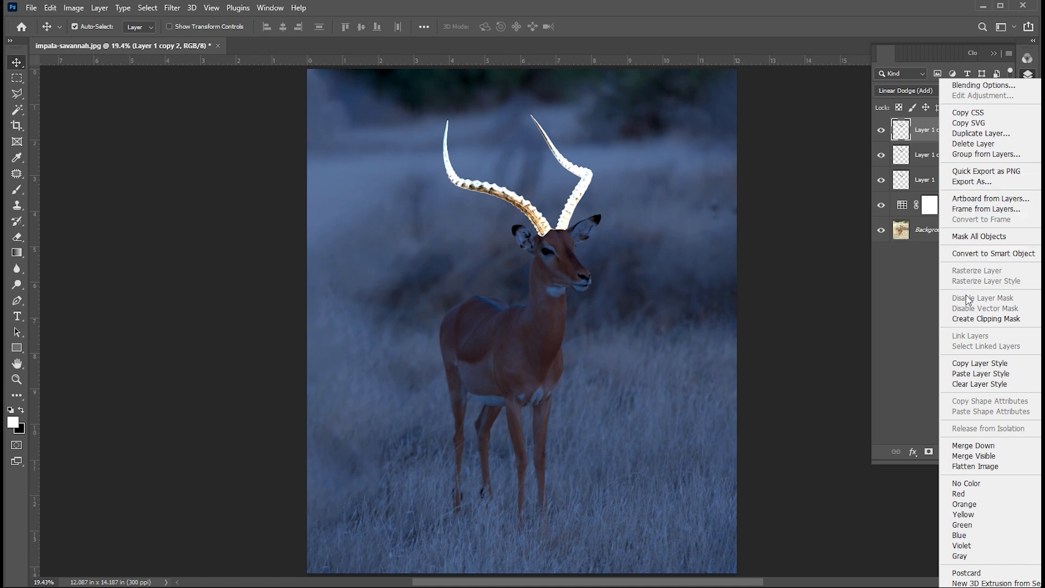
click(972, 253)
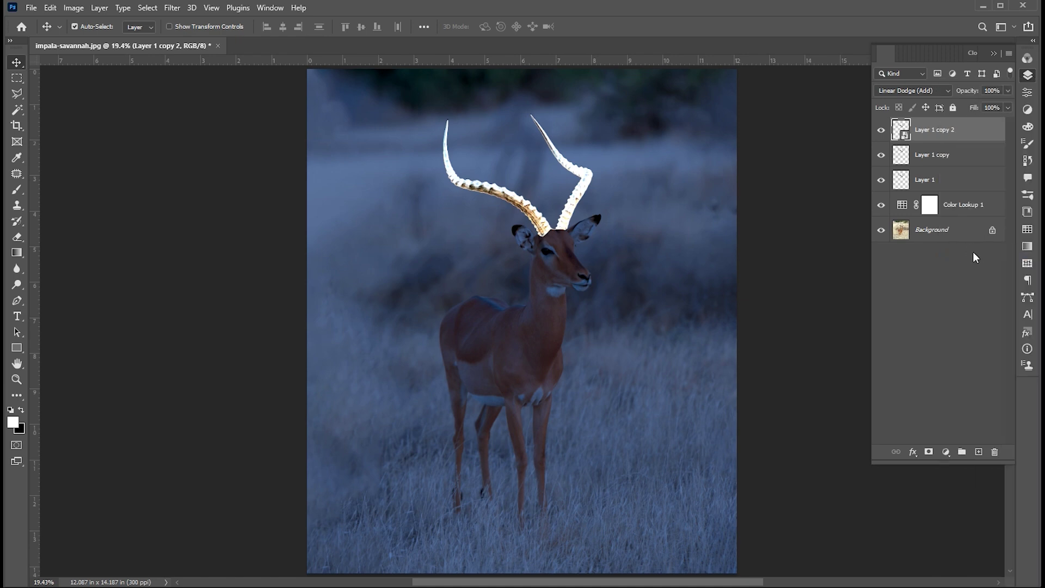
- Apply a 20-pixel Gaussian Blur to the horn copy and duplicate the blurred layer
click(172, 8)
mouse_move(217, 163)
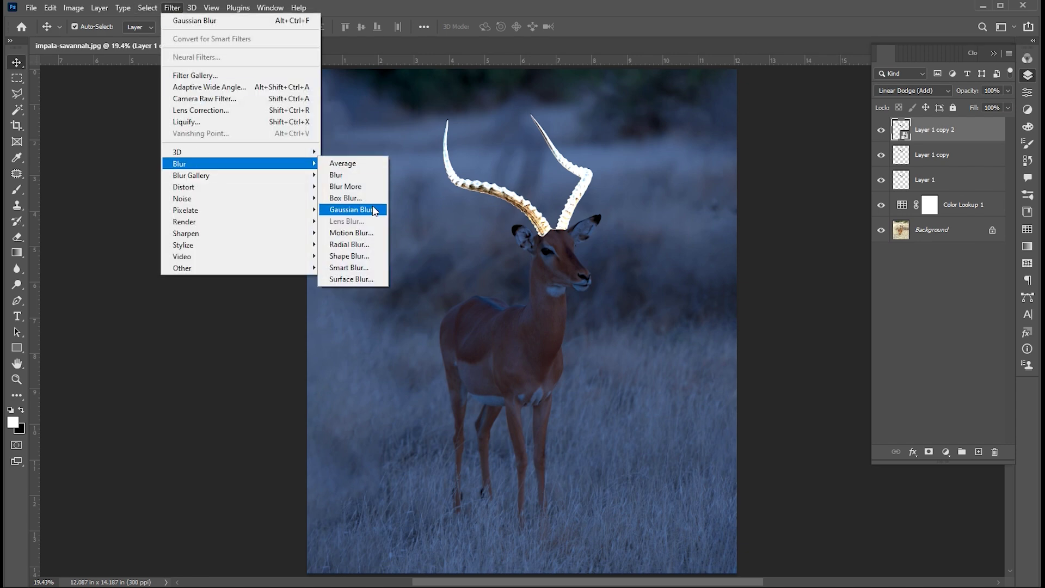
click(372, 205)
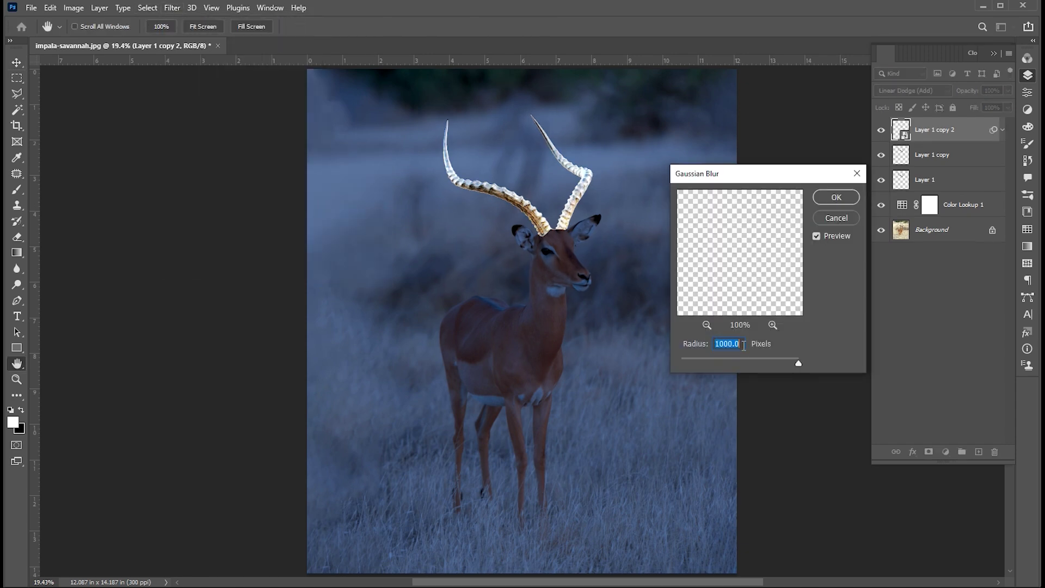
text(20)
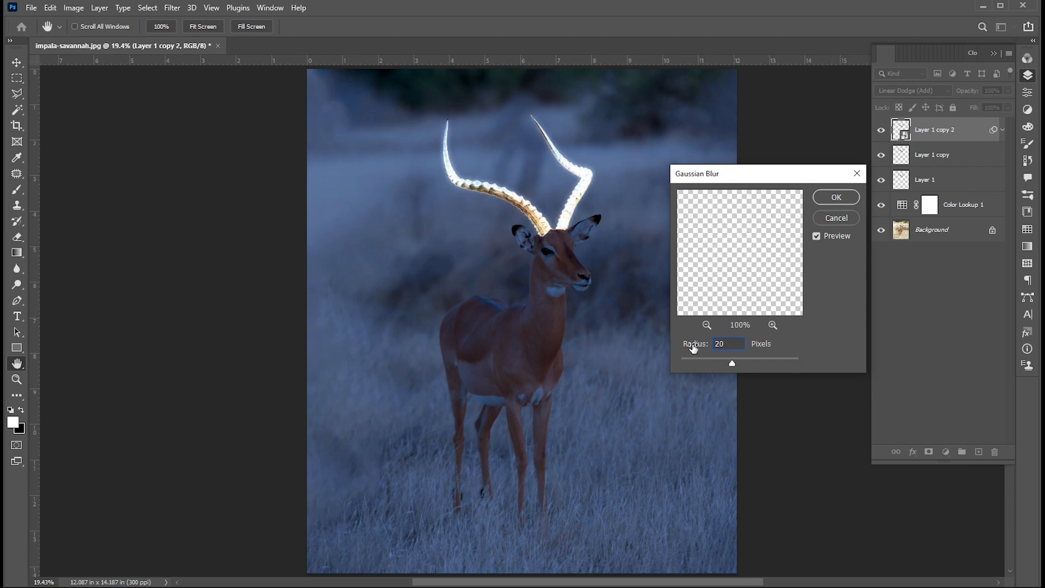
click(842, 200)
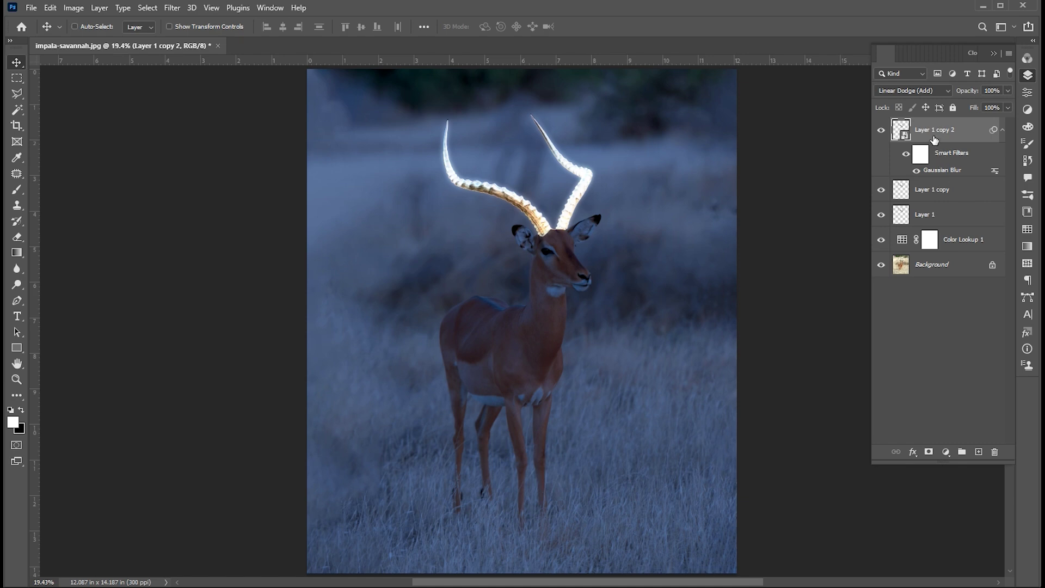
key(ctrl+j)
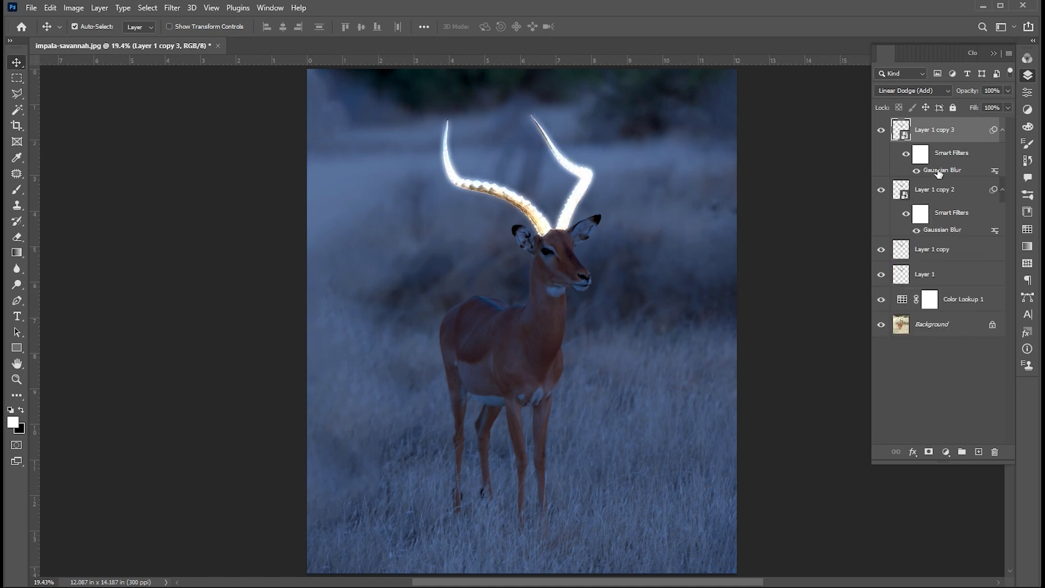
- Set the Gaussian Blur radius of the next two horn copies to 40 and 70 pixels
key(ctrl+alt+f)
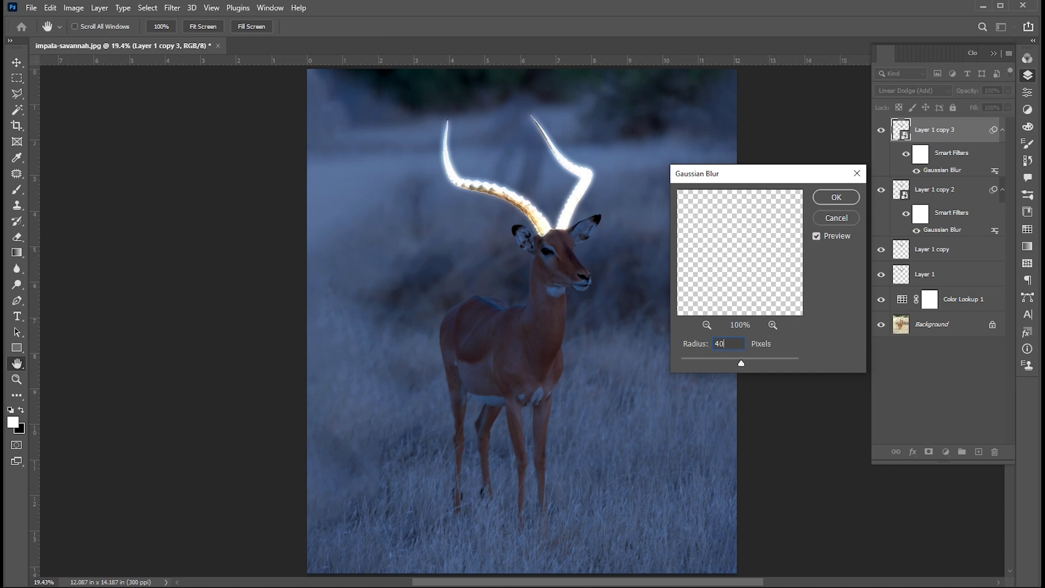
click(835, 197)
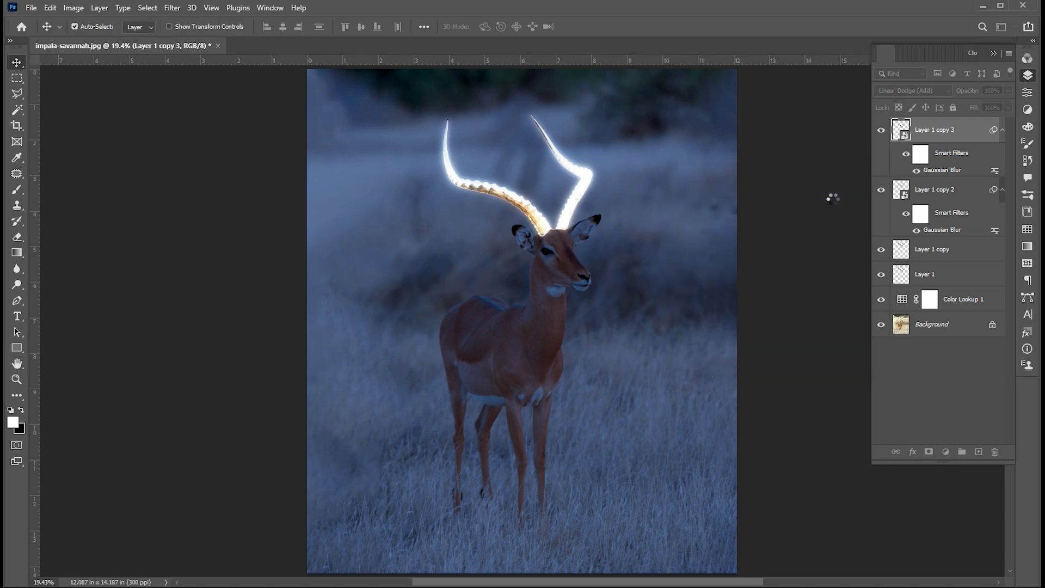
key(ctrl+j)
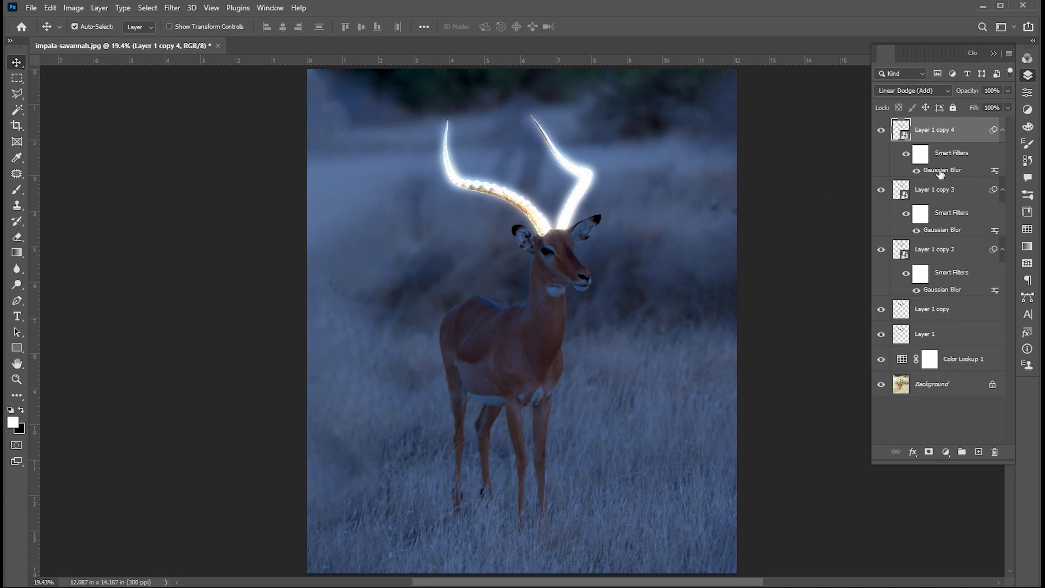
double_click(940, 171)
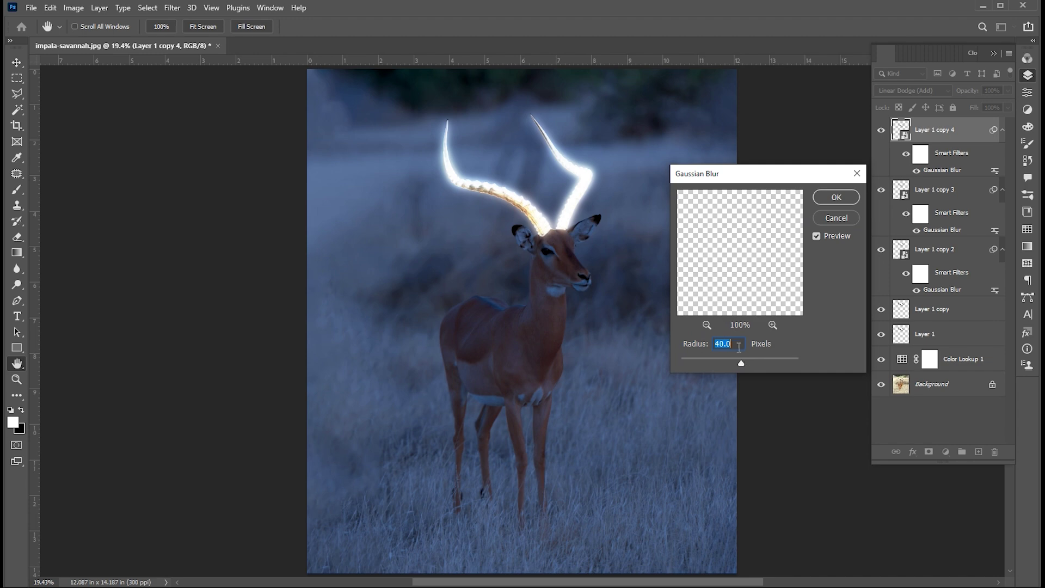
text(70)
key(Return)
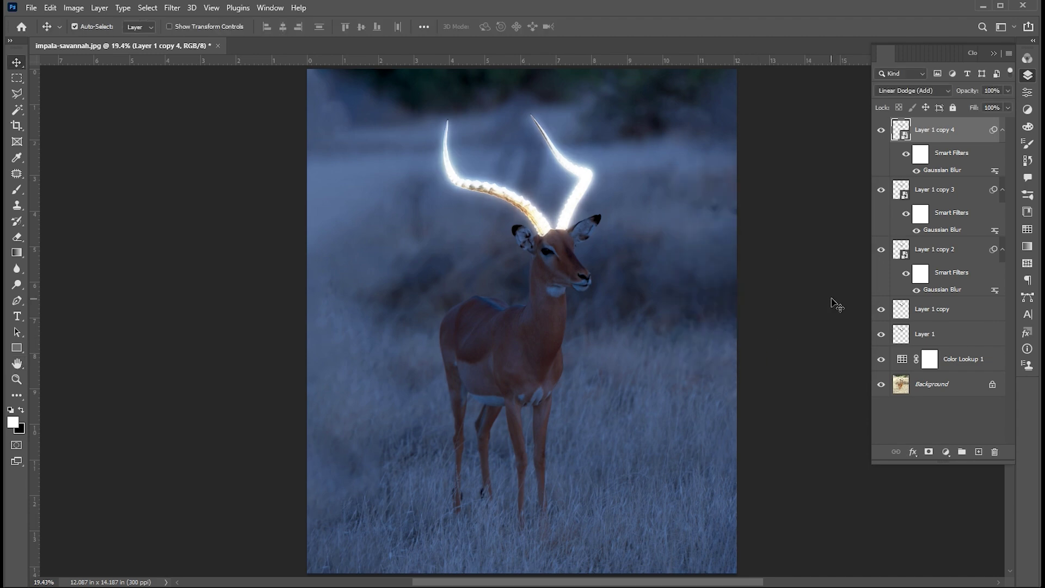
- Add three more horn copies blurred at 140, 300 and 1000 pixels
key(ctrl+j)
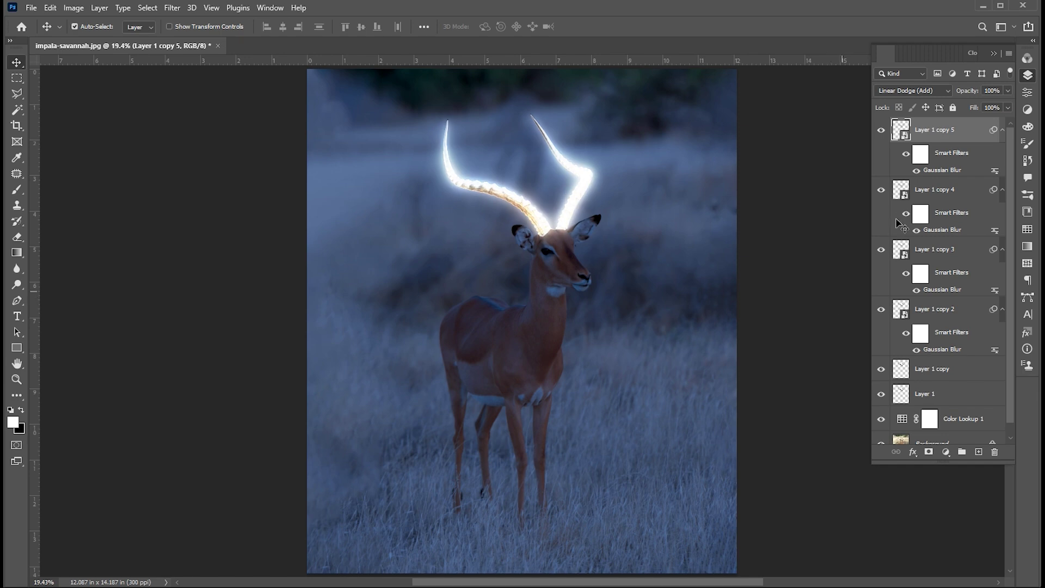
double_click(940, 171)
text(140)
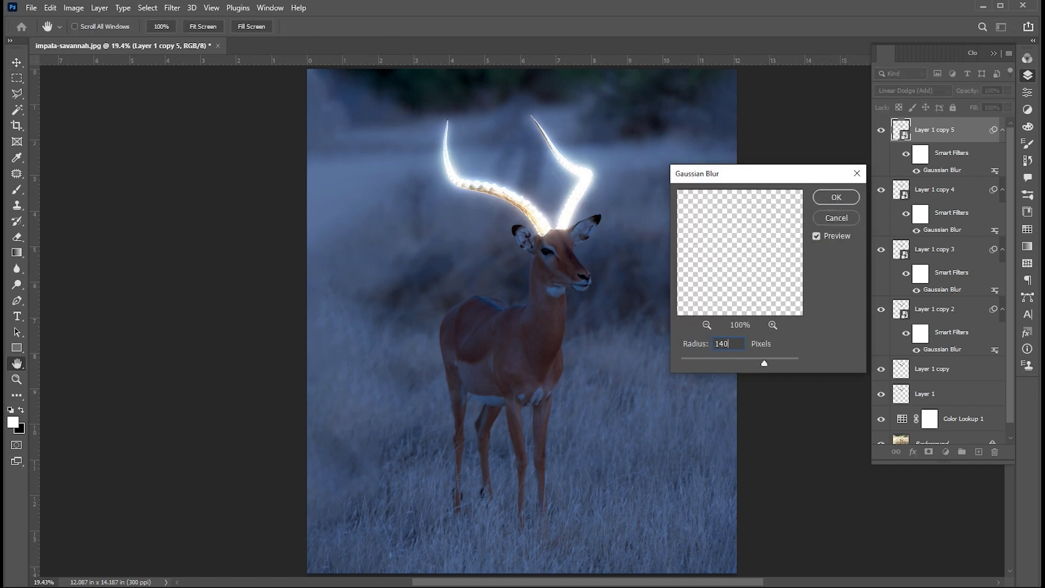
key(Return)
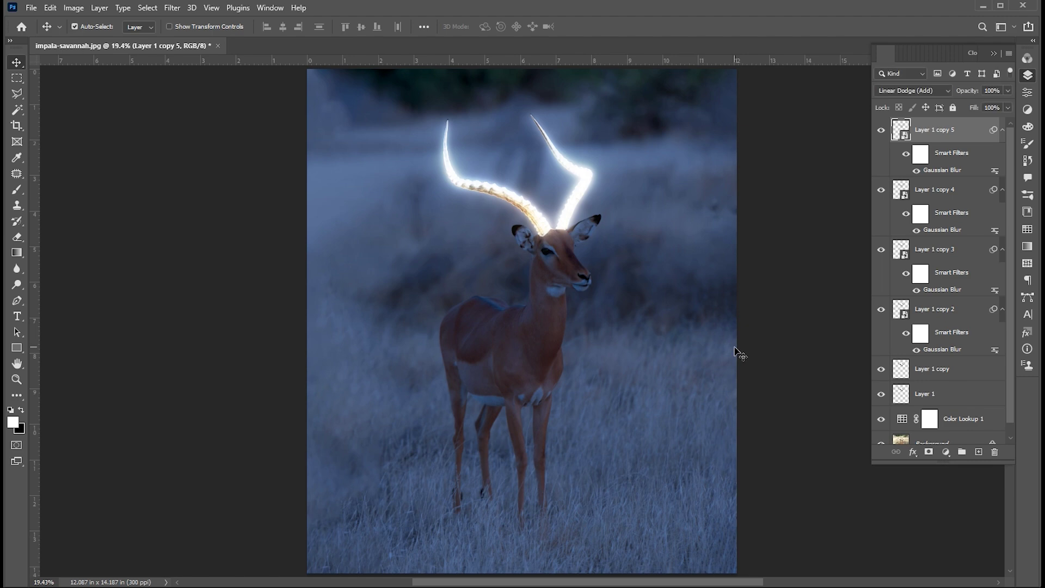
key(ctrl+j)
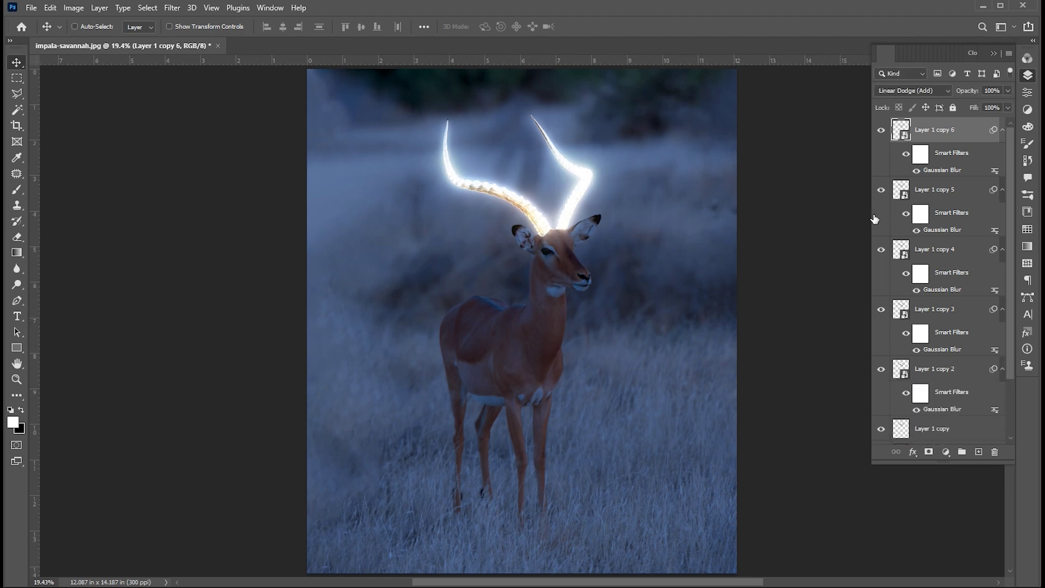
double_click(937, 171)
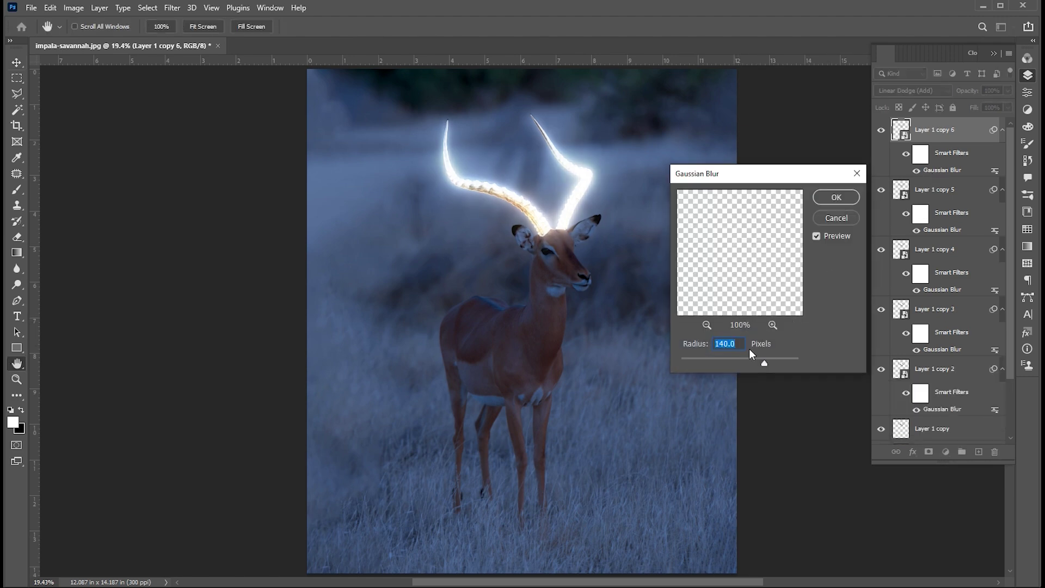
text(200)
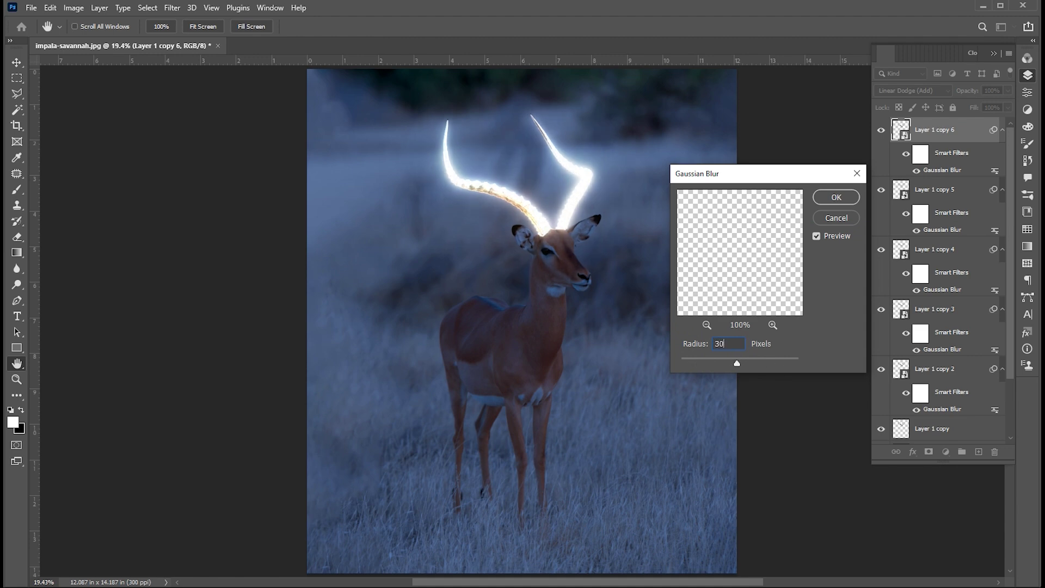
key(Return)
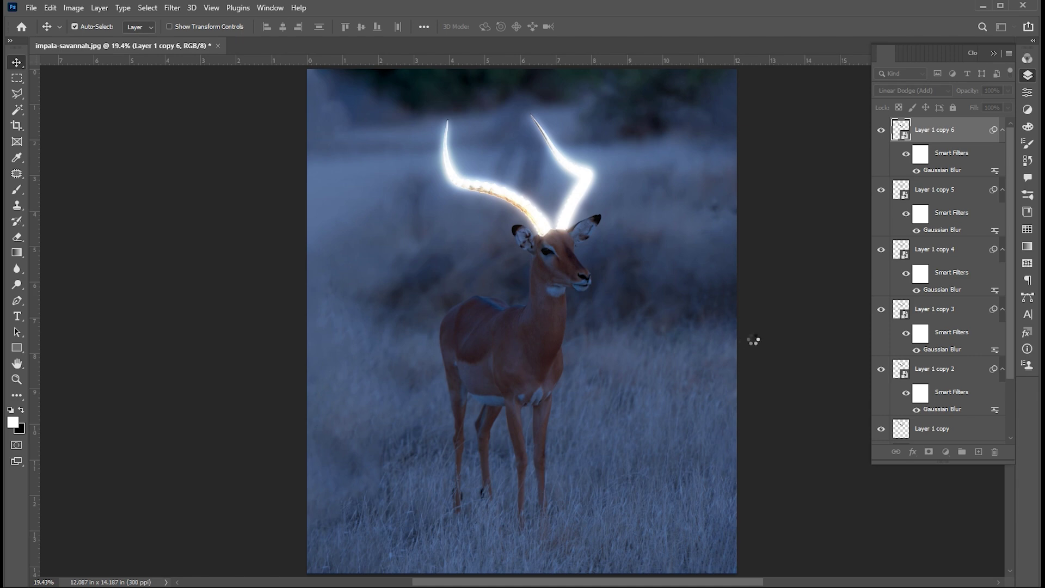
key(ctrl+j)
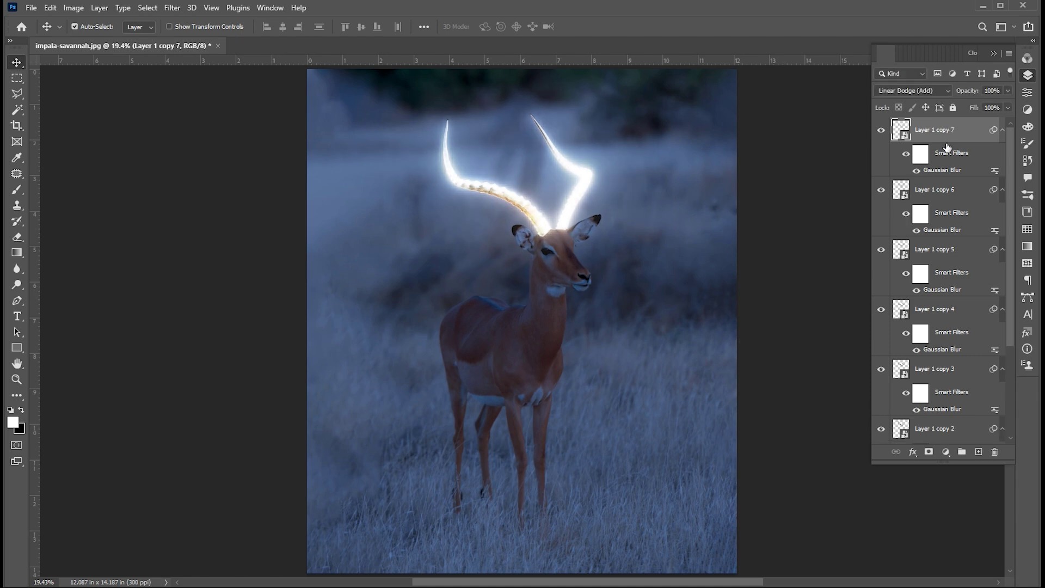
double_click(932, 174)
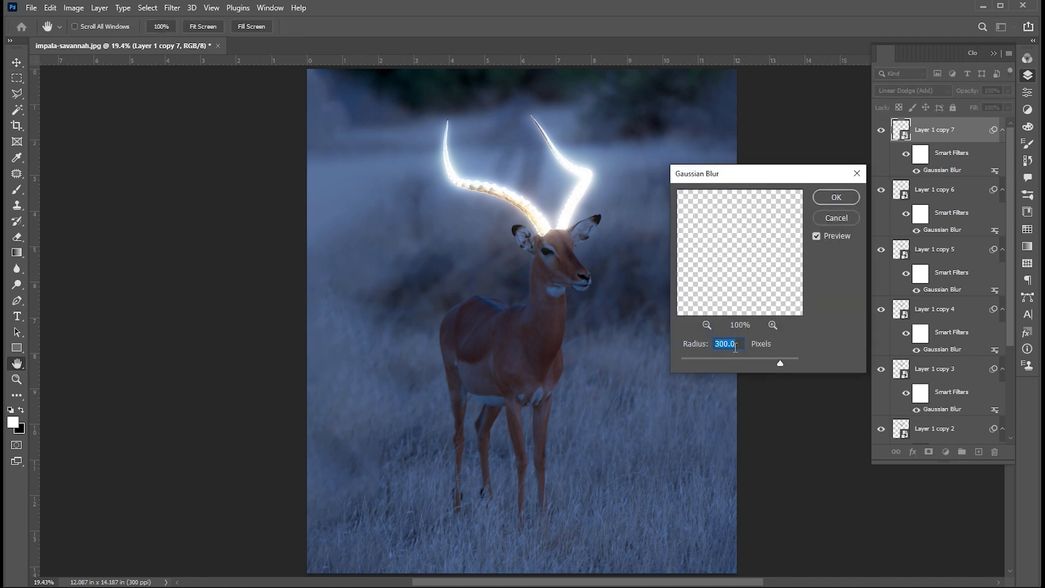
text(10)
key(Return)
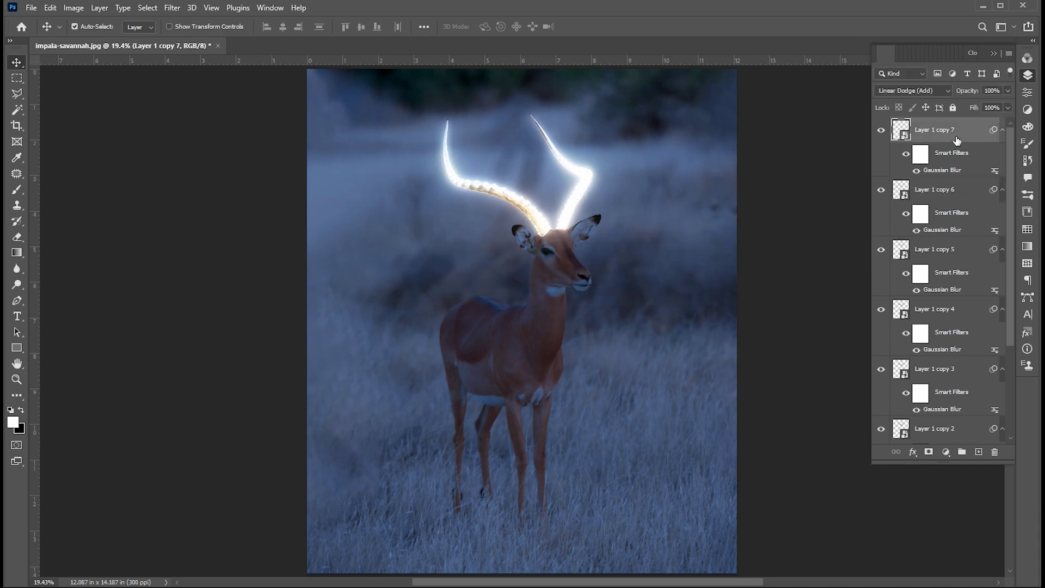
scroll(939, 292, down, 3)
- Select Layer 1 through Layer 1 copy 7 and group them into Group 1 with Ctrl+G
shift+click(940, 381)
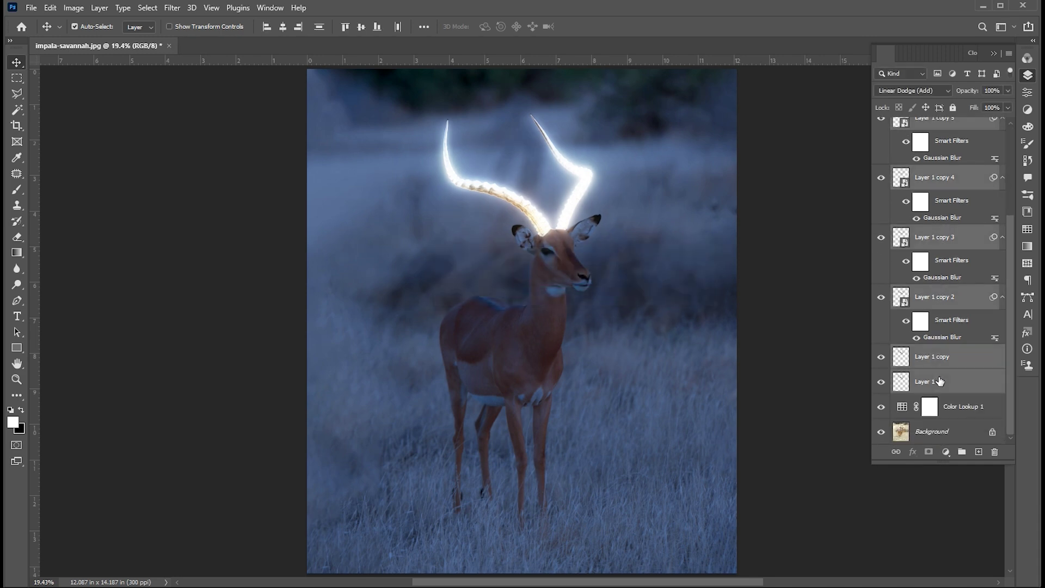
key(ctrl+g)
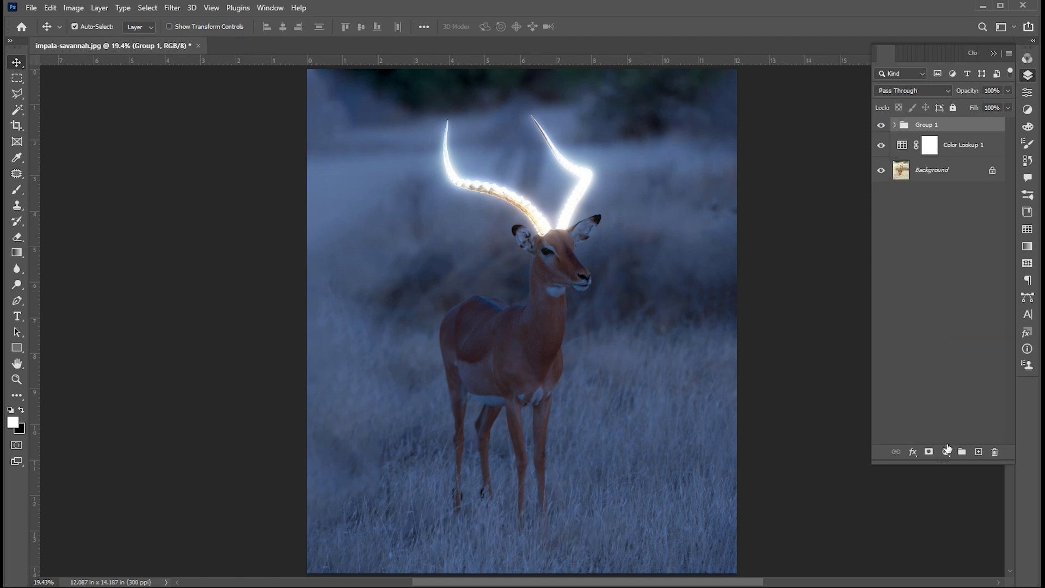
- Add a Hue/Saturation adjustment at Saturation +43 and Hue +20, then select Background
click(947, 451)
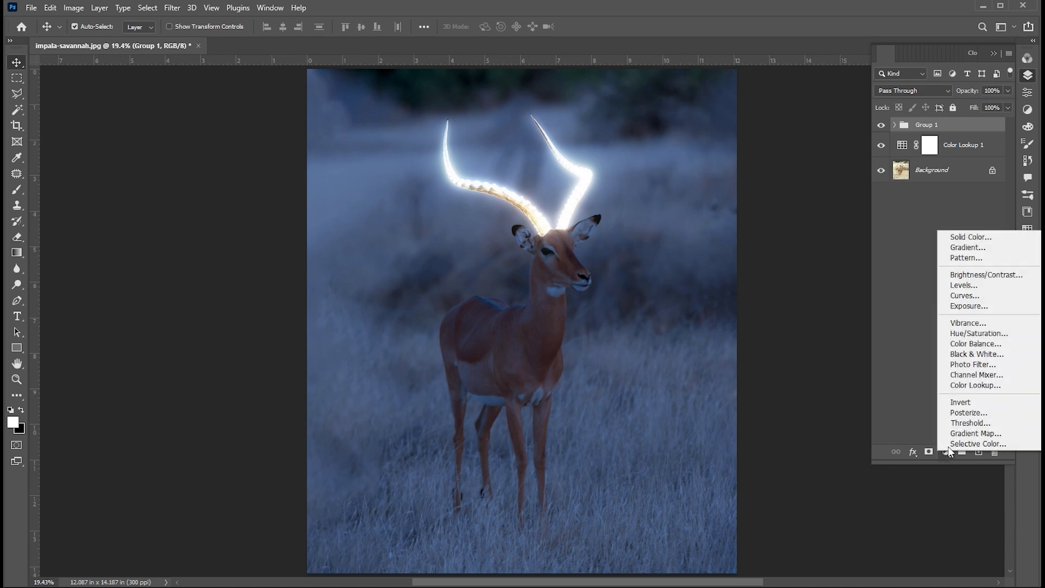
click(974, 334)
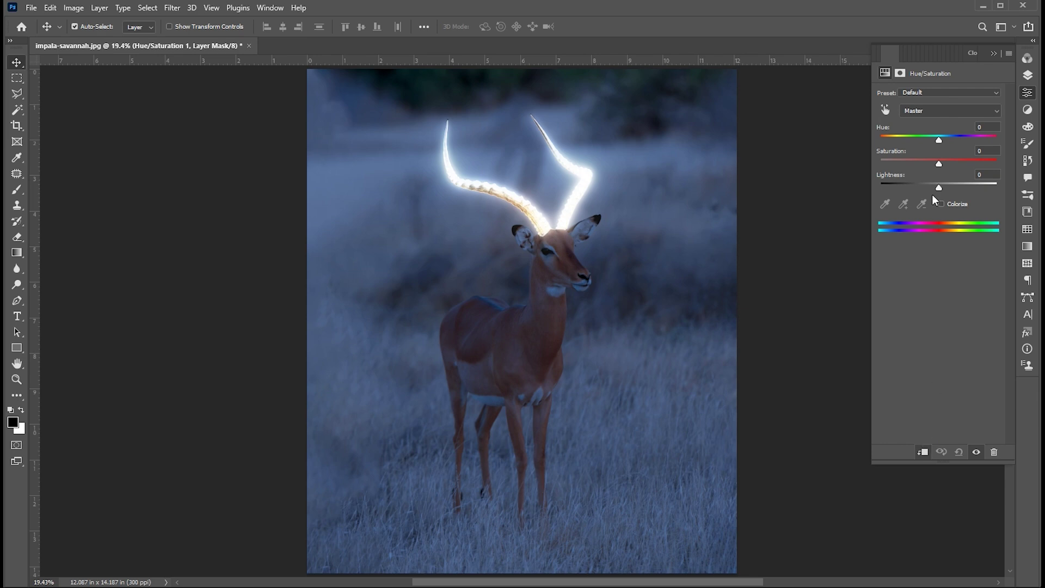
drag(940, 161, 952, 143)
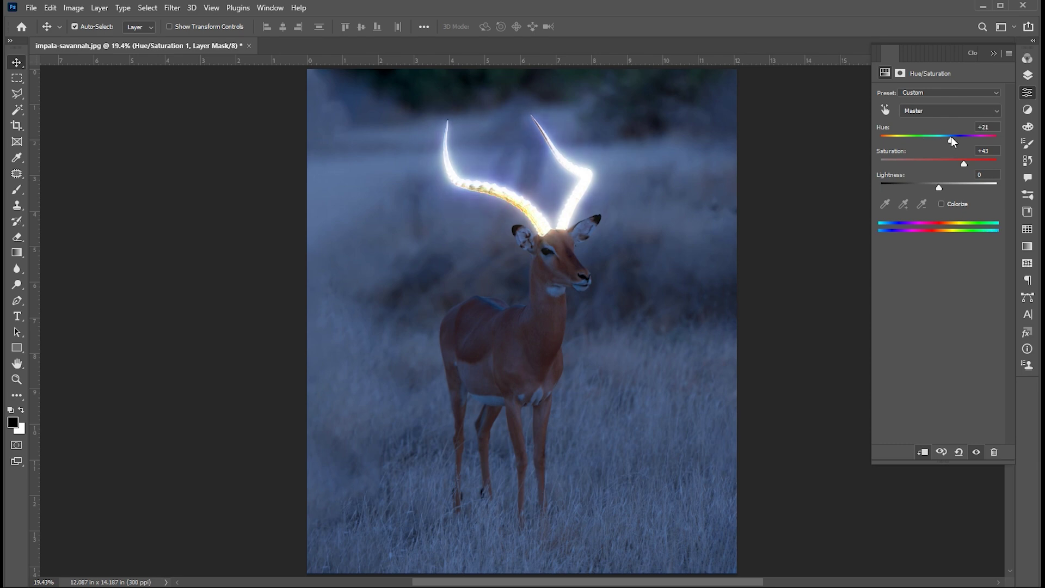
mouse_move(952, 142)
mouse_down()
mouse_move(901, 143)
mouse_move(951, 143)
mouse_up()
click(991, 54)
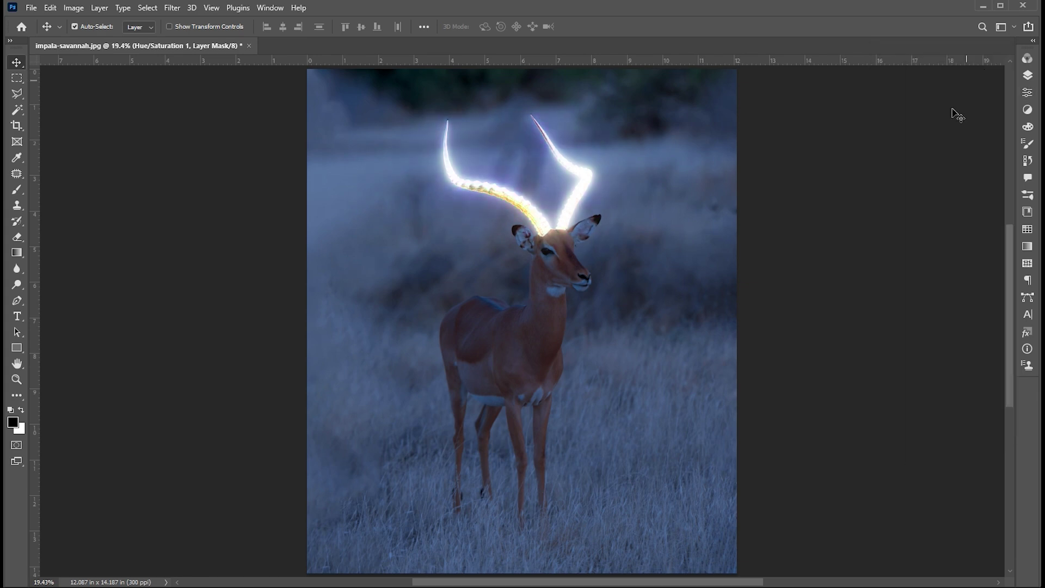
key(F7)
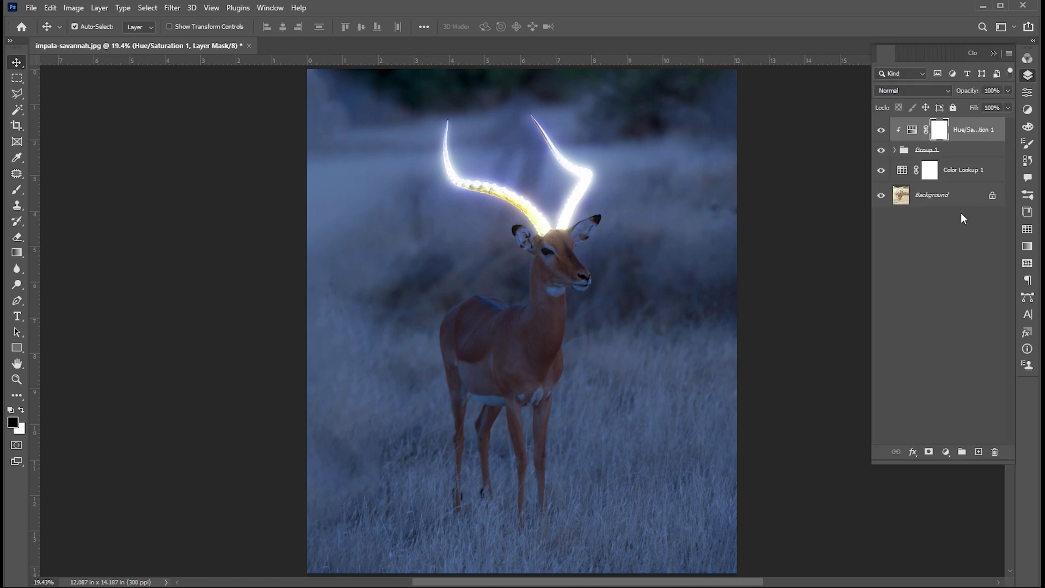
click(948, 201)
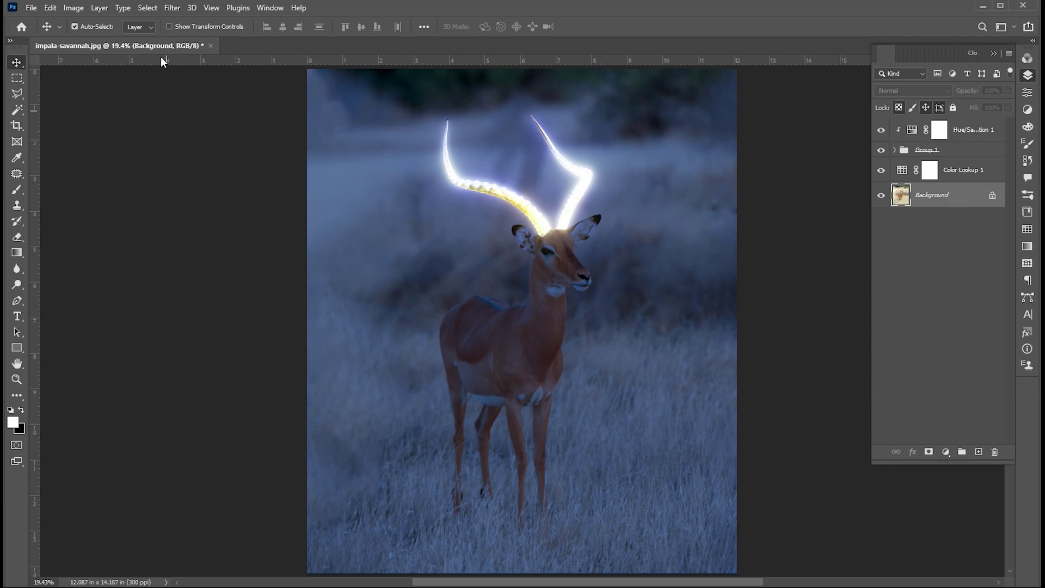
- Select the impala with Select > Subject and zoom in on its back
click(154, 7)
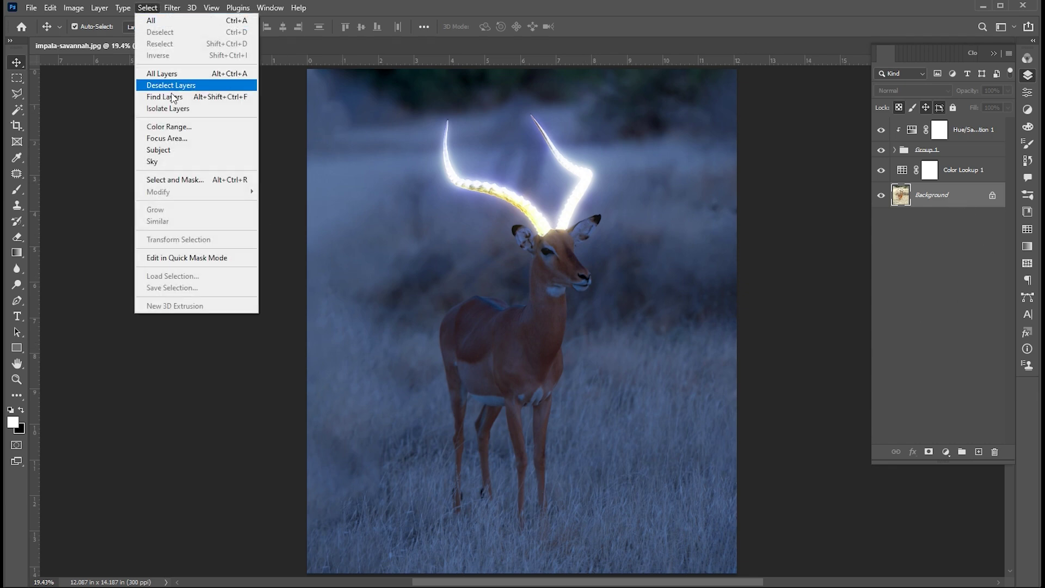
click(164, 150)
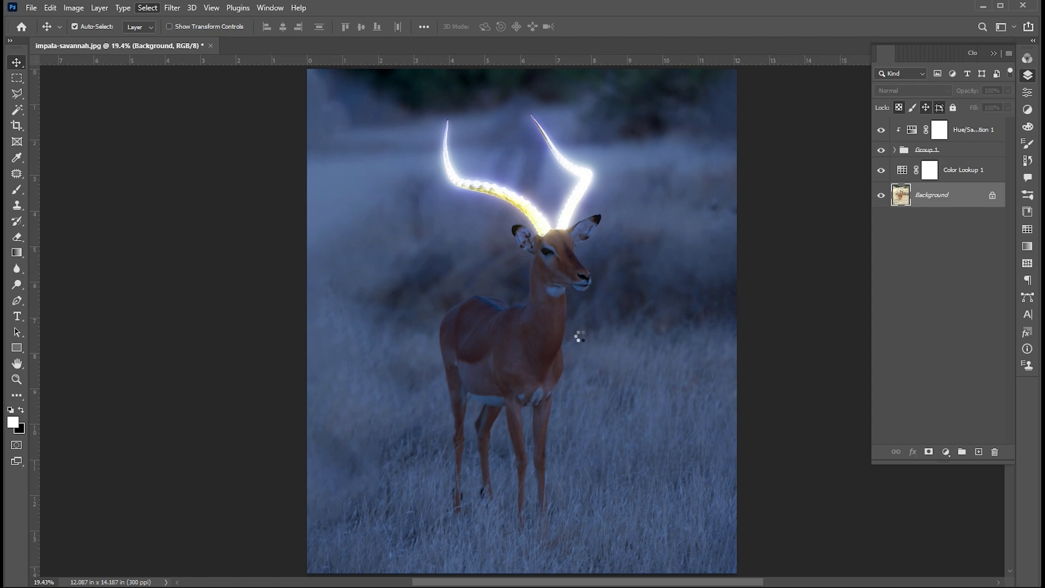
key(x)
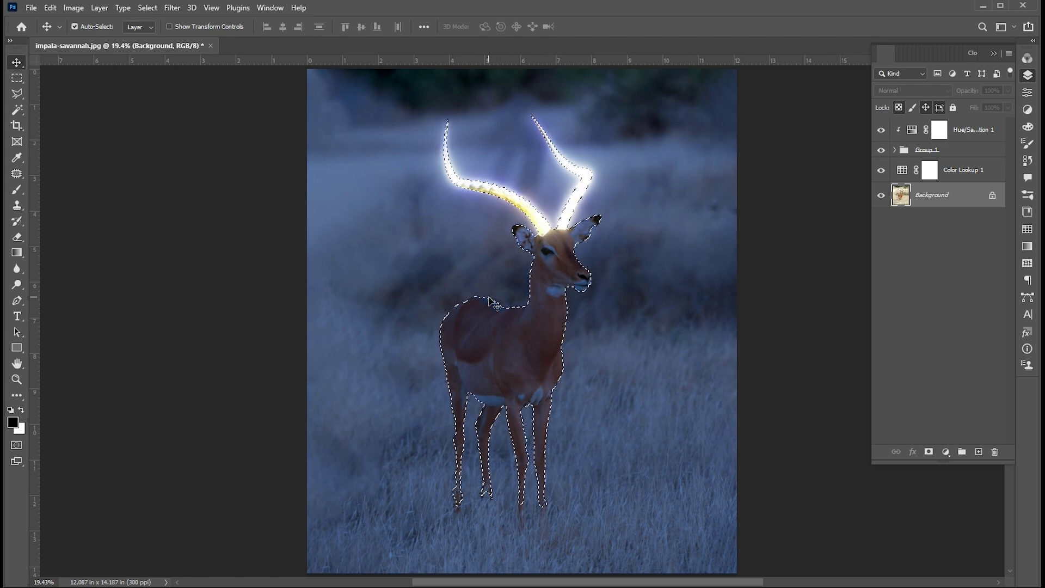
key(z)
drag(525, 318, 597, 337)
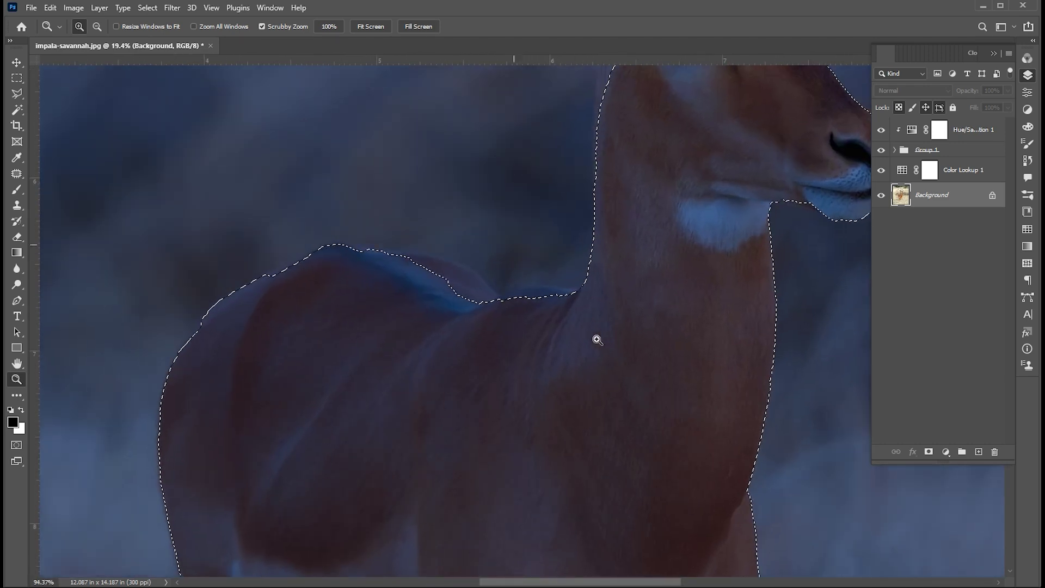
- Add the missed neck and shoulder area to the selection with the Polygonal Lasso
click(17, 94)
click(304, 268)
click(334, 243)
click(460, 261)
click(501, 295)
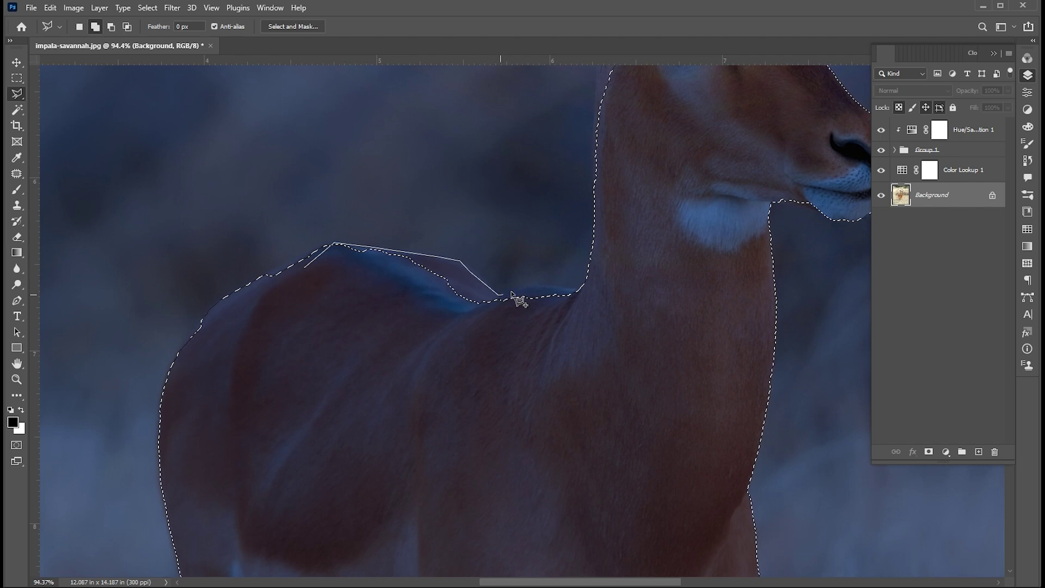
click(577, 291)
click(600, 290)
click(582, 235)
click(585, 152)
click(610, 132)
click(669, 206)
click(573, 473)
click(425, 501)
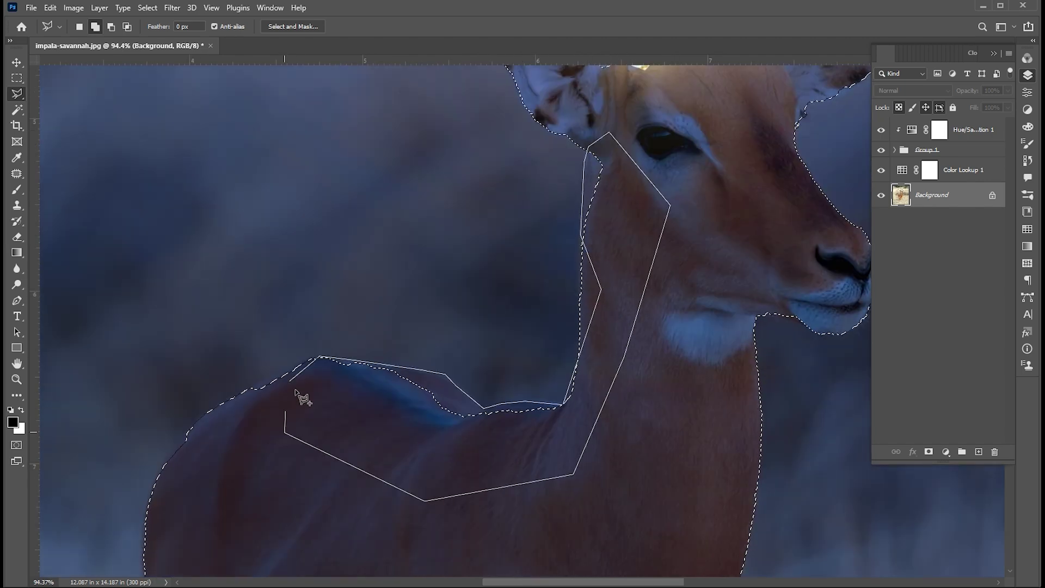
click(290, 381)
- Add a missed patch along the impala's back to the selection
click(317, 357)
click(250, 388)
click(188, 431)
click(169, 463)
click(275, 462)
click(318, 408)
click(333, 363)
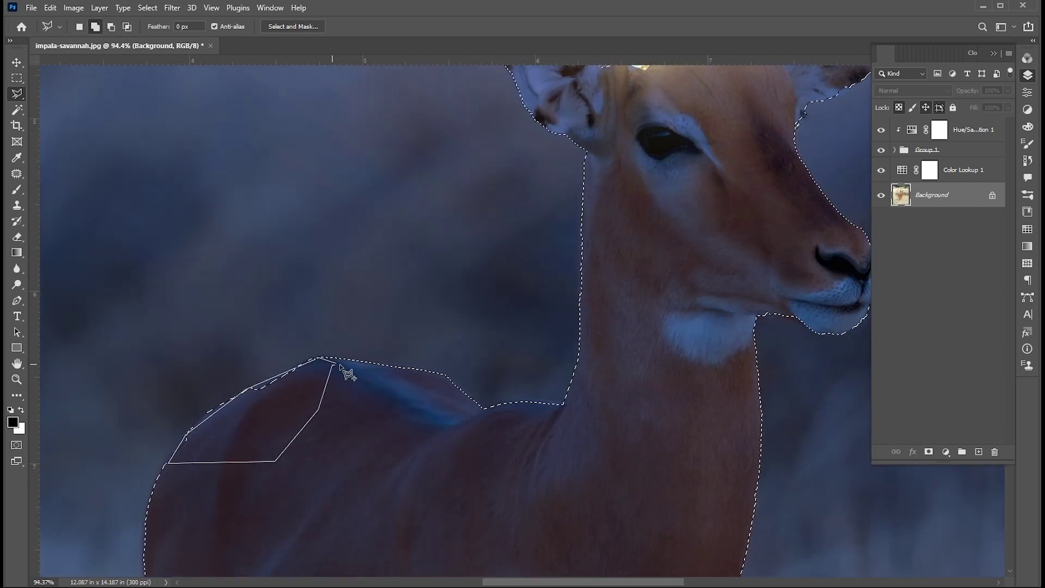
click(321, 359)
- Add the missed area inside the right ear to the selection
scroll(427, 378, up, 3)
scroll(427, 379, right, 4)
click(740, 115)
click(739, 139)
click(702, 191)
click(684, 185)
click(680, 150)
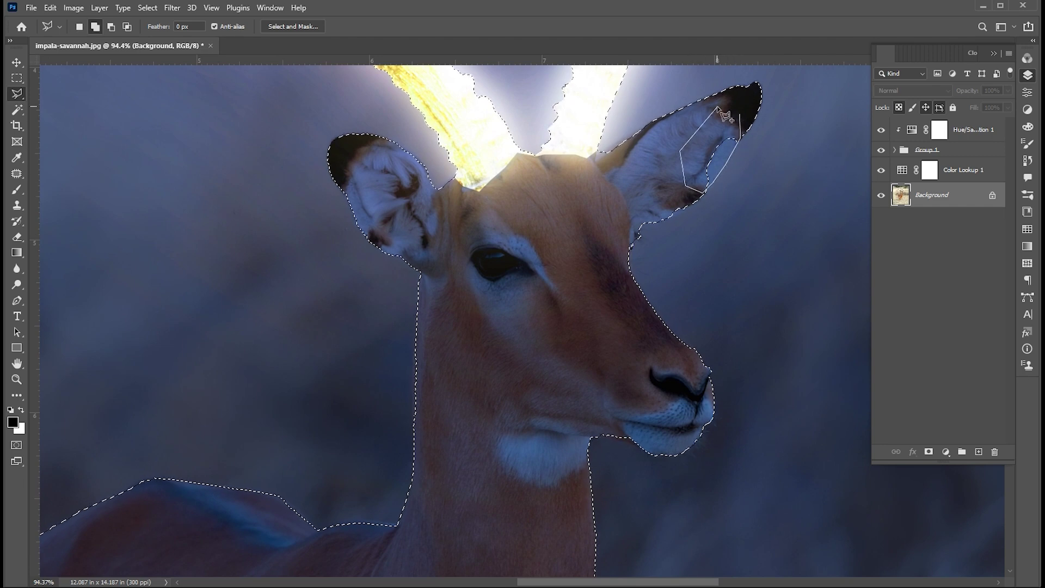
double_click(724, 114)
- Copy the selected impala onto a new Layer 2 with Layer Via Copy
key(ctrl+0)
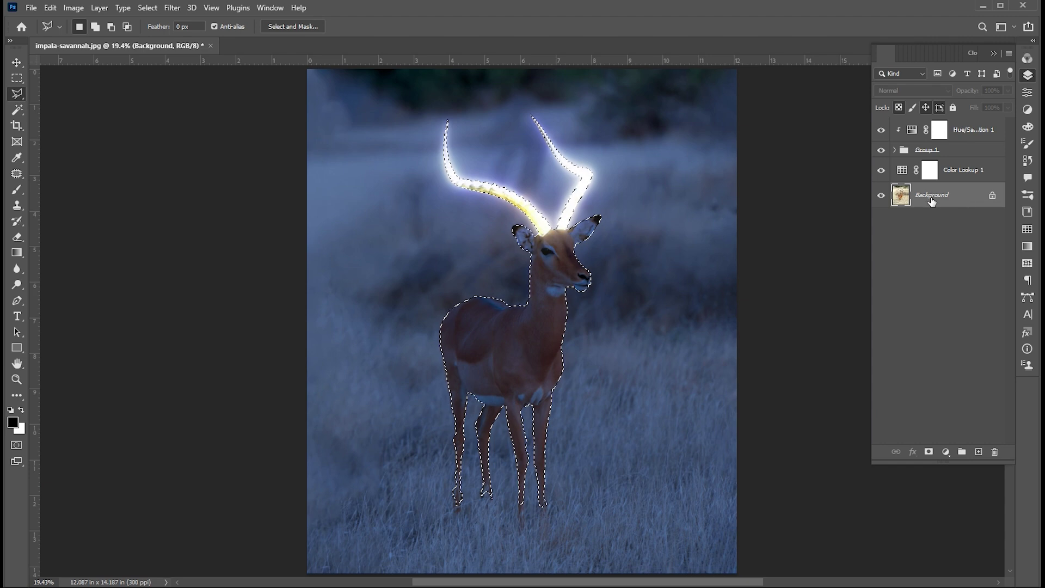
click(99, 7)
mouse_move(106, 21)
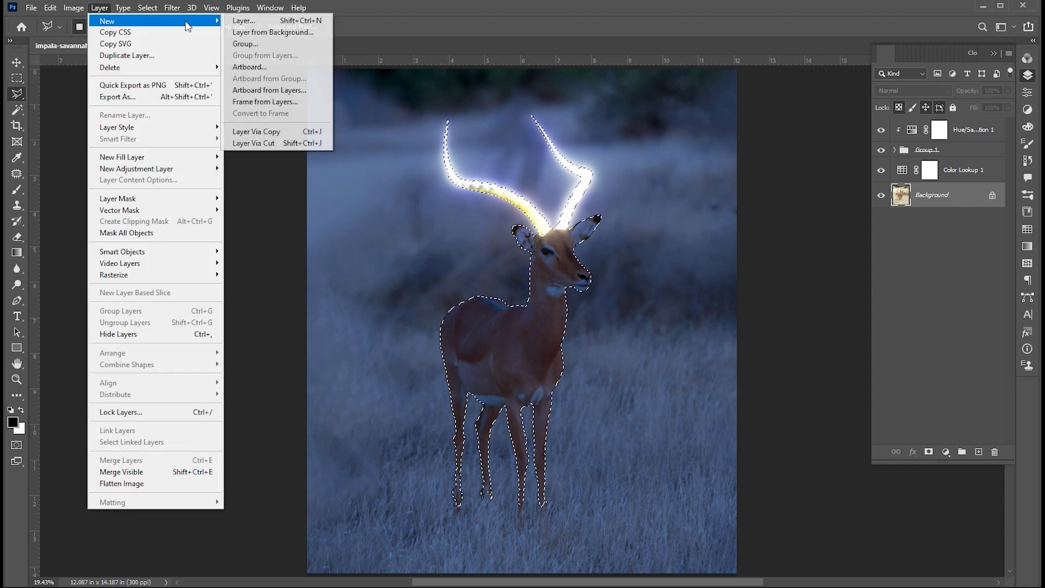
click(291, 137)
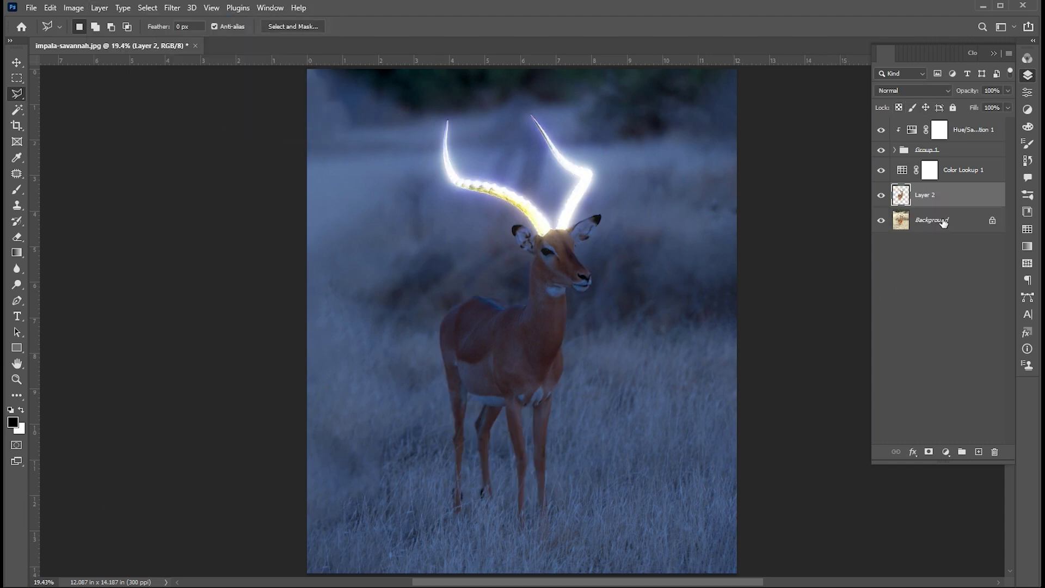
click(942, 170)
- Add a Black & White adjustment above Color Lookup 1 with the Reds slider lowered
click(946, 453)
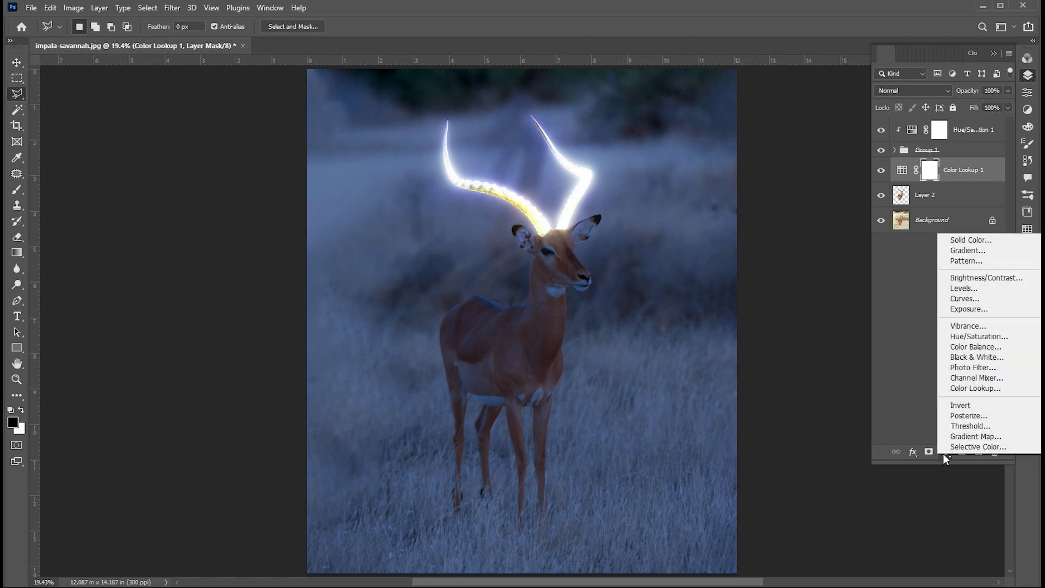
click(967, 358)
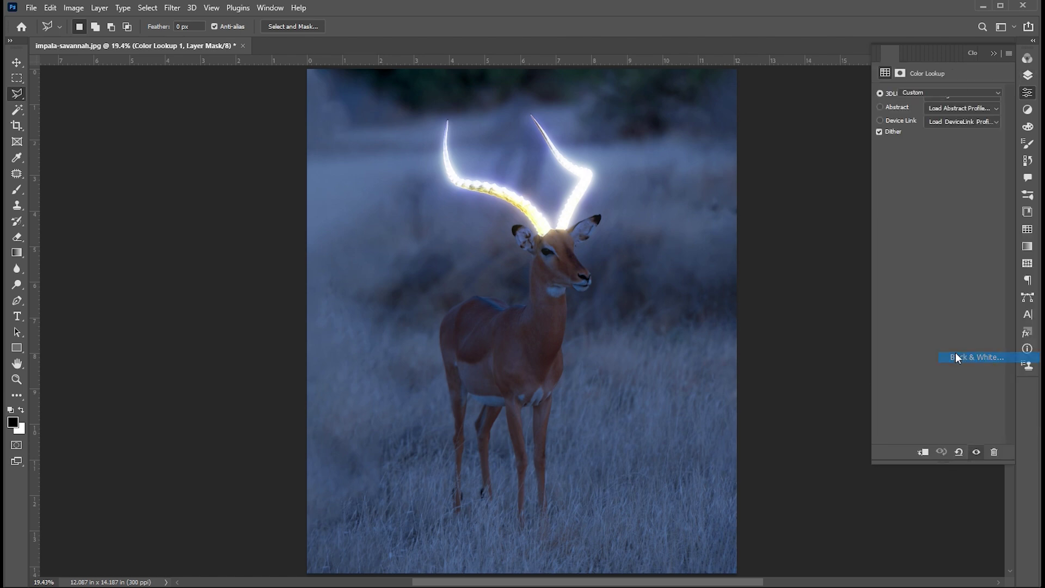
drag(935, 140, 918, 141)
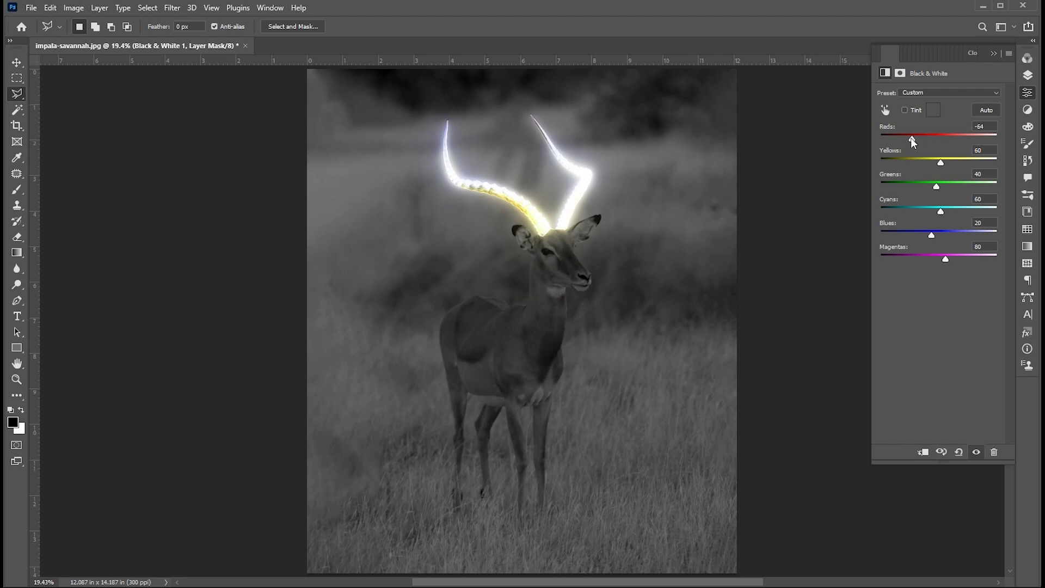
click(994, 53)
key(F7)
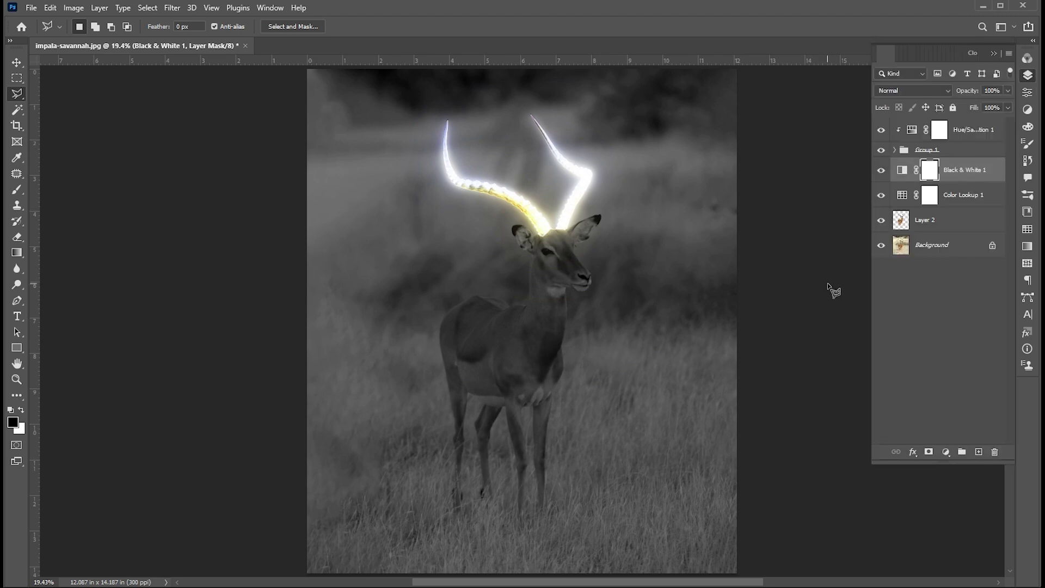
- Set the Black & White layer's opacity to 52% and target the Color Lookup 1 mask
click(1007, 91)
click(1000, 91)
click(929, 319)
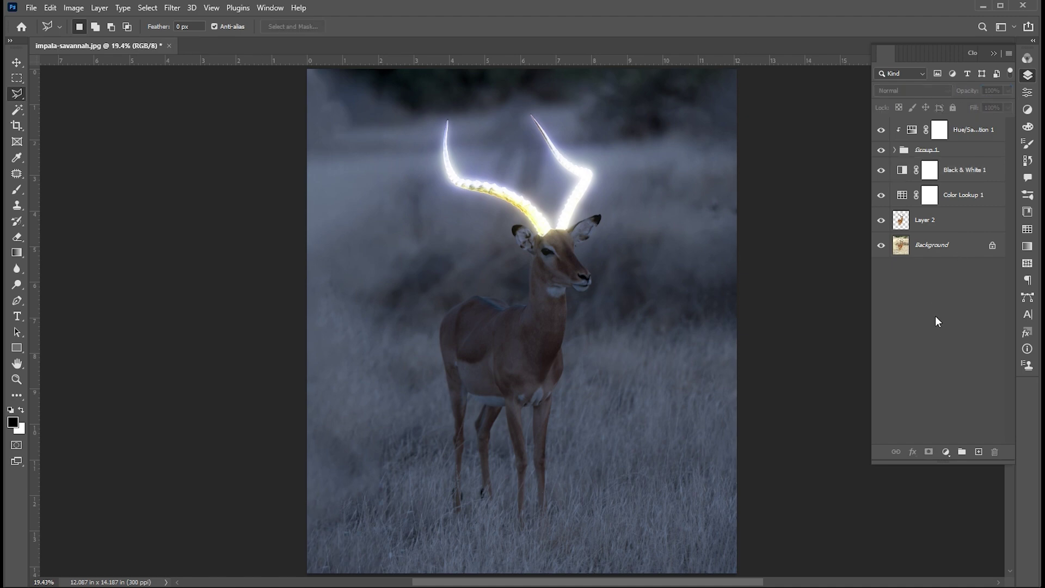
drag(929, 195, 903, 224)
- Load the impala's outline and paint black on the Color Lookup mask over its ears, head and forehead
ctrl+click(901, 220)
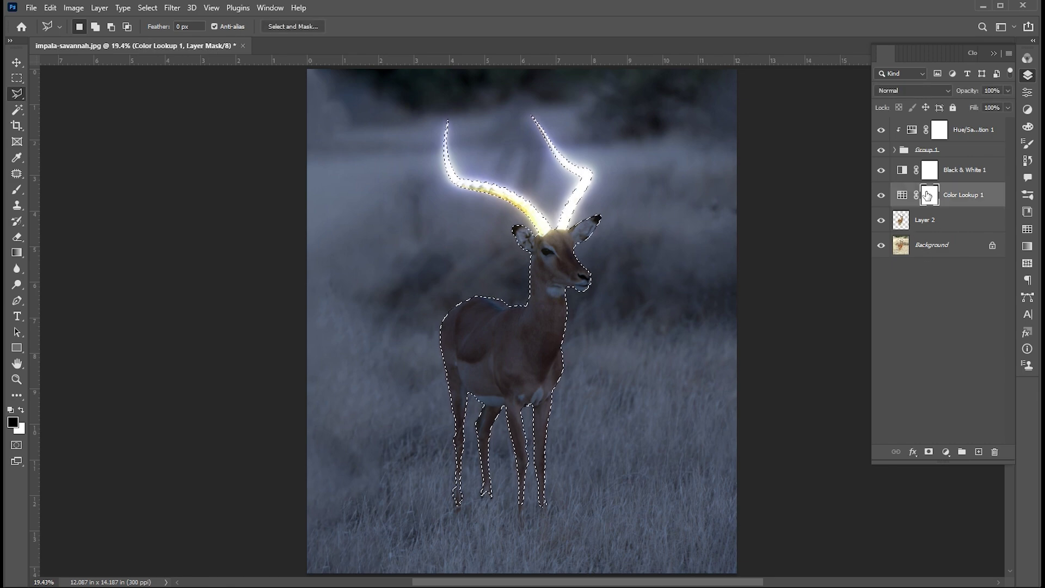
key(b)
scroll(555, 243, up, 2)
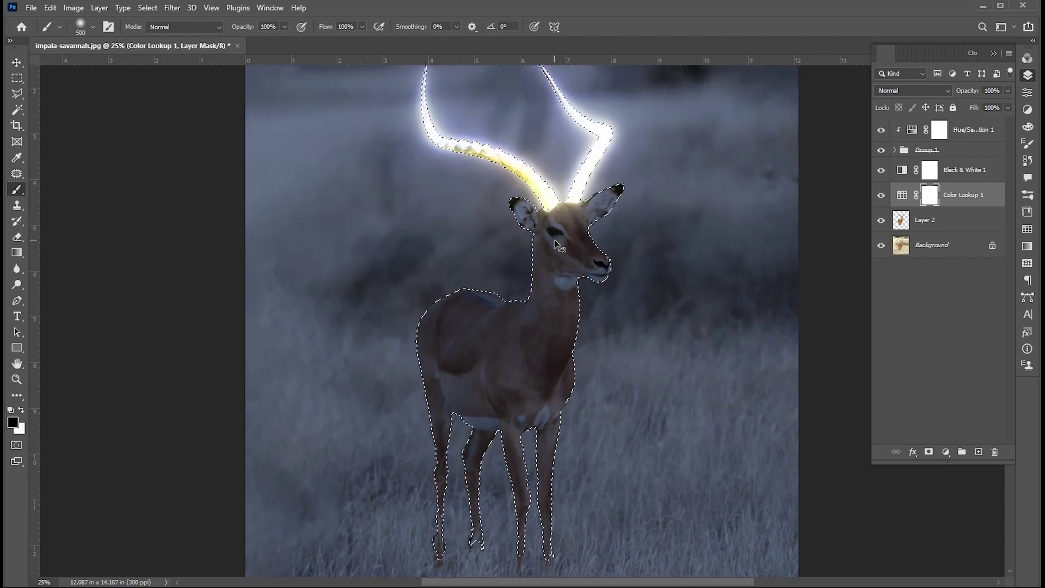
key(bracketleft)
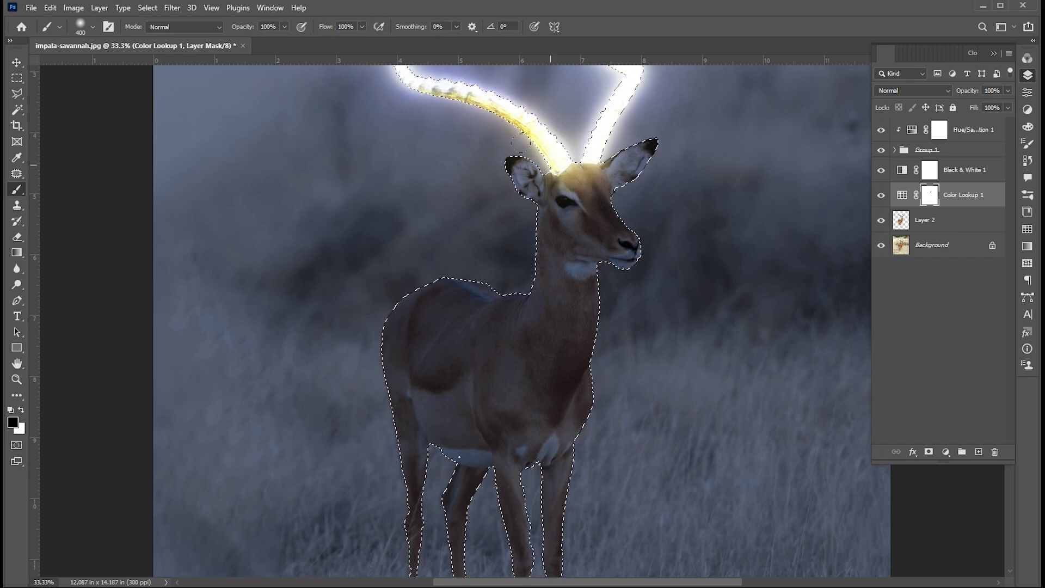
drag(520, 144, 530, 179)
drag(637, 158, 600, 122)
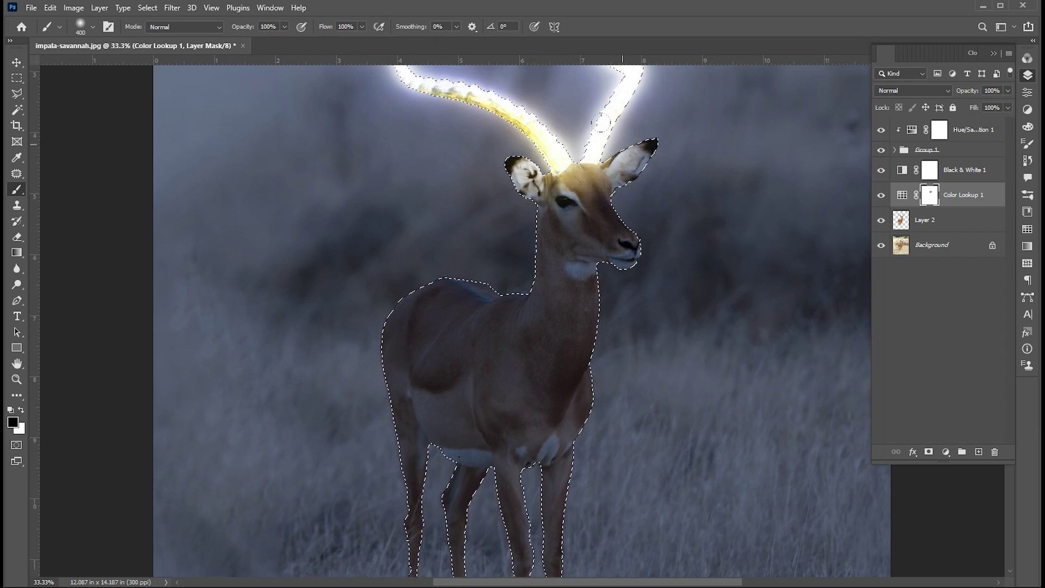
key(bracketleft)
key(bracketleft)
key(bracketleft)
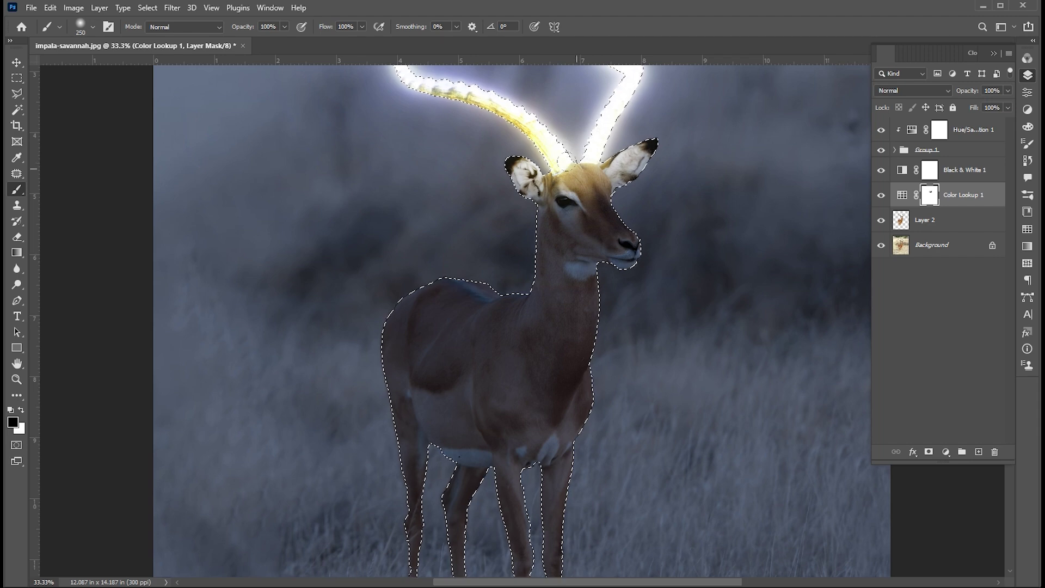
drag(587, 188, 602, 201)
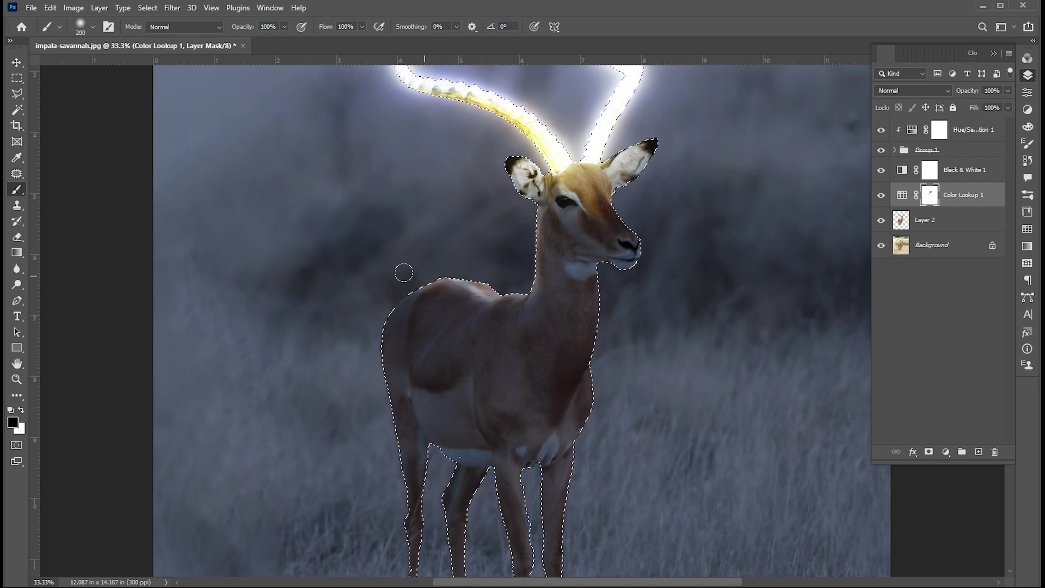
- Set the brush flow to 30%, enlarge the brush to 500 and fit the image on screen
click(362, 26)
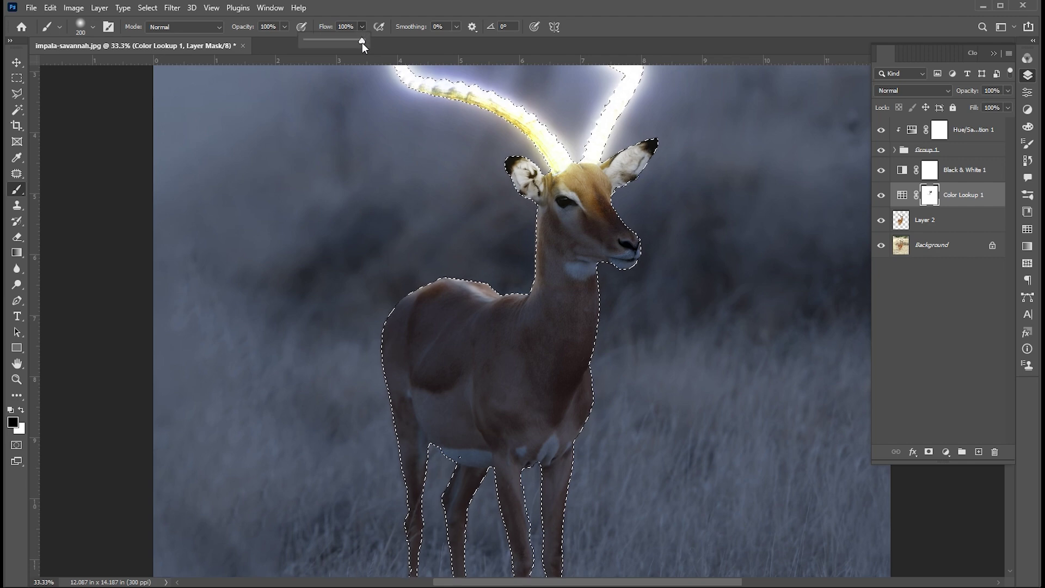
drag(361, 42, 353, 41)
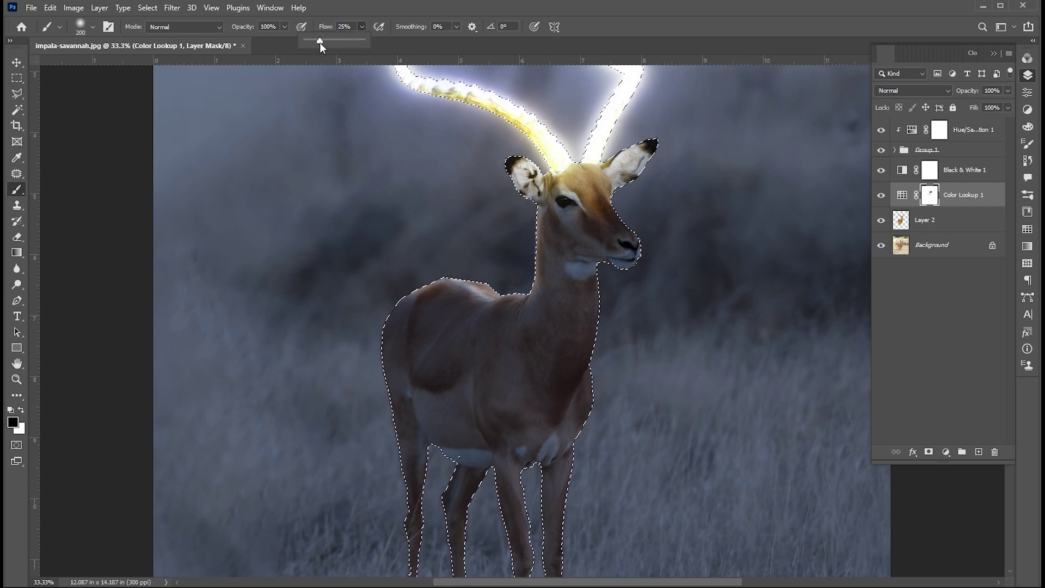
click(363, 28)
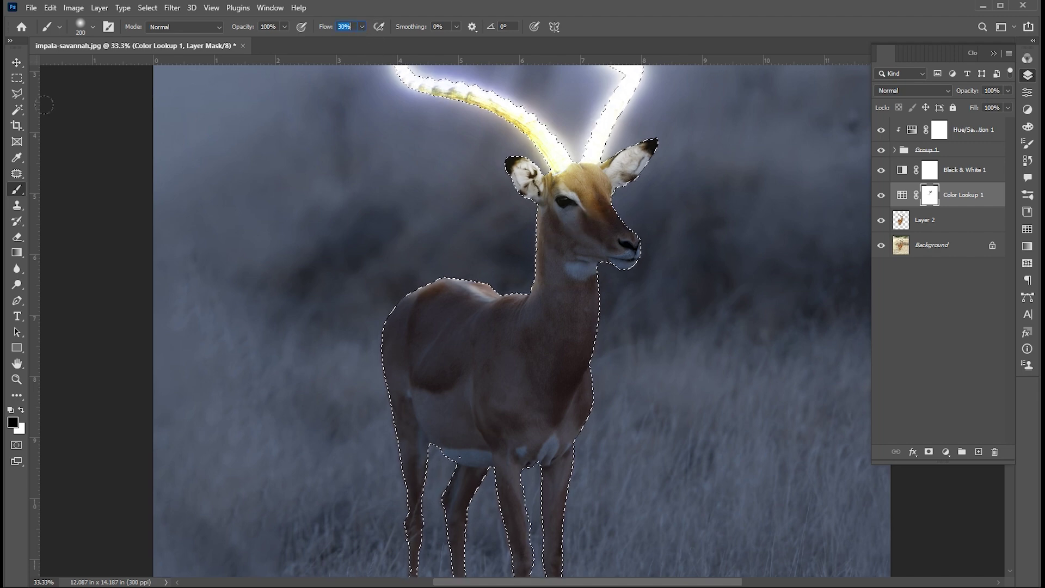
key(ctrl)
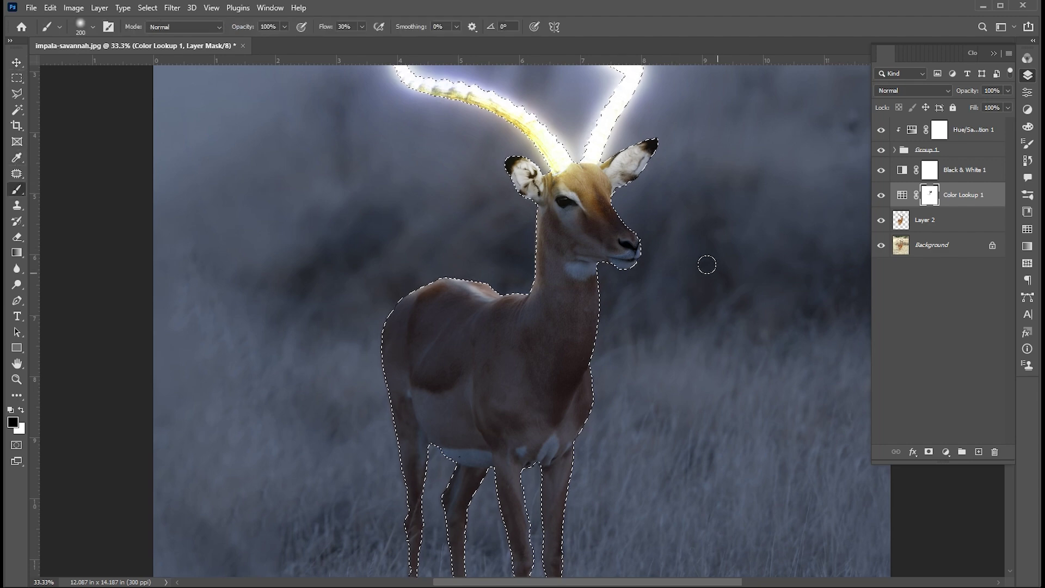
key(bracketright)
key(bracketright)
key(bracketright)
key(bracketright)
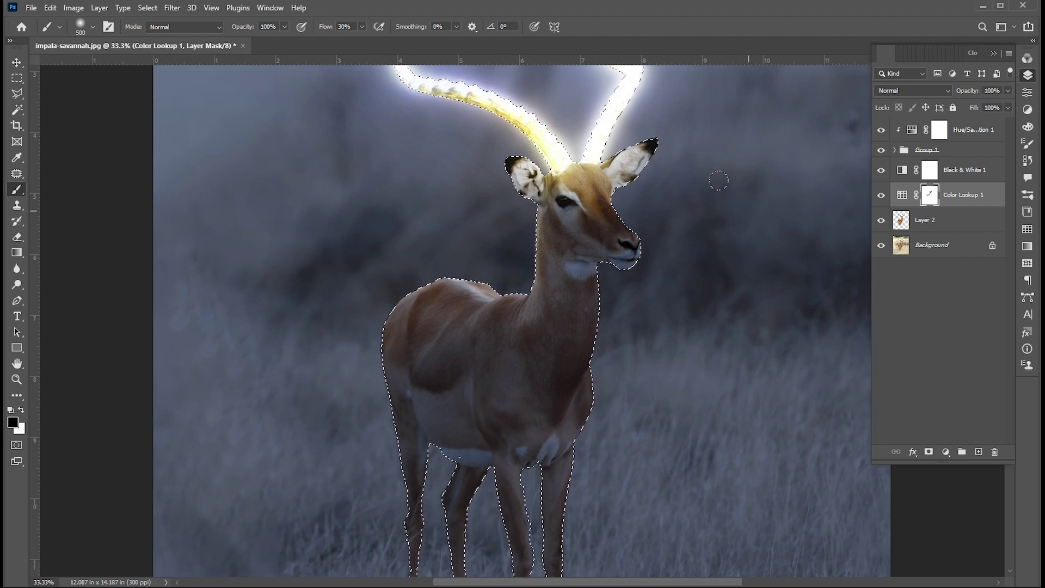
key(ctrl+0)
- Clip a copy of Hue/Saturation 1 to Layer 2 at 74% opacity, then select Background
key(ctrl+d)
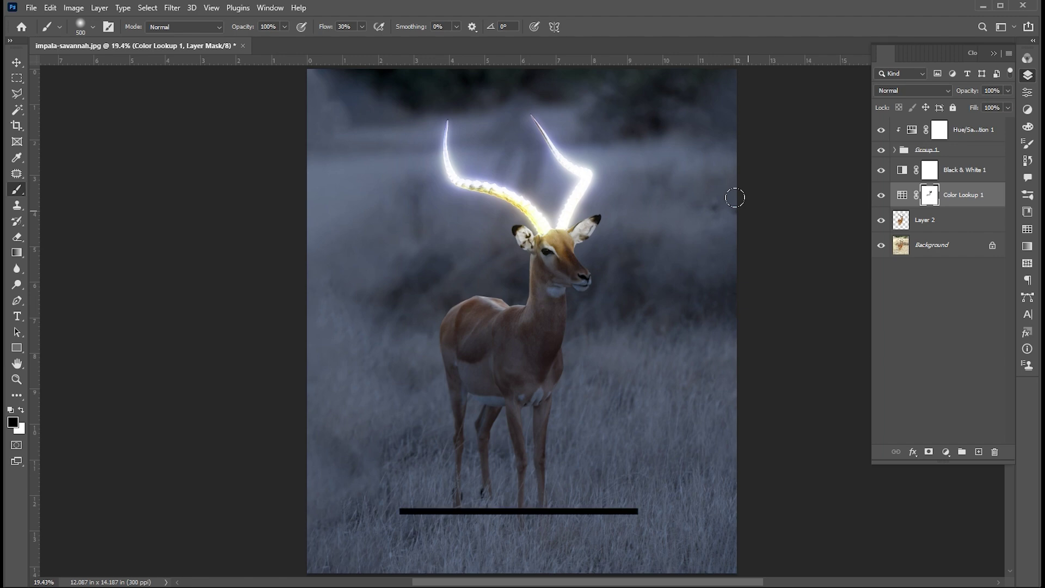
key(v)
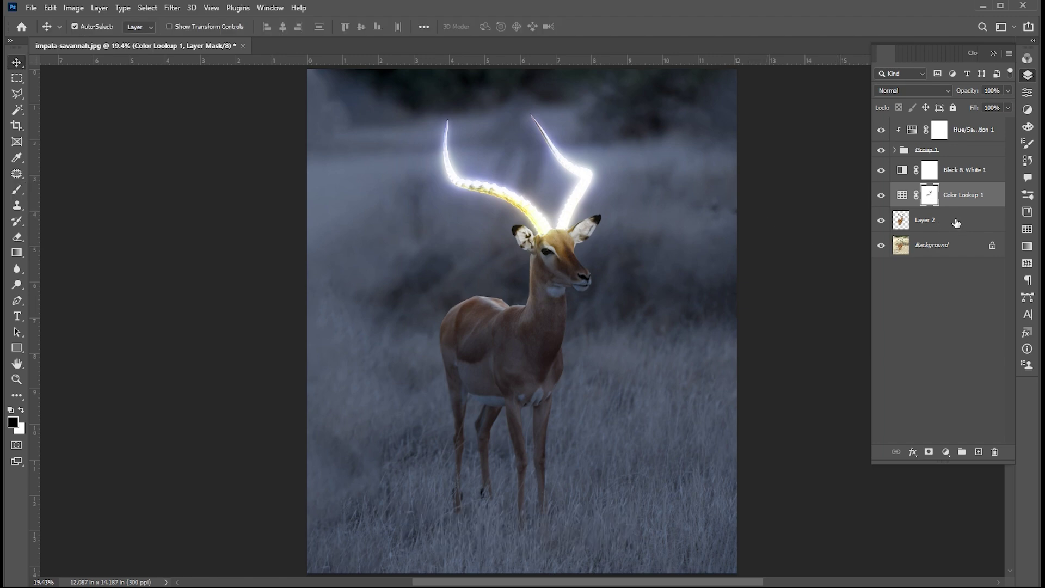
click(968, 135)
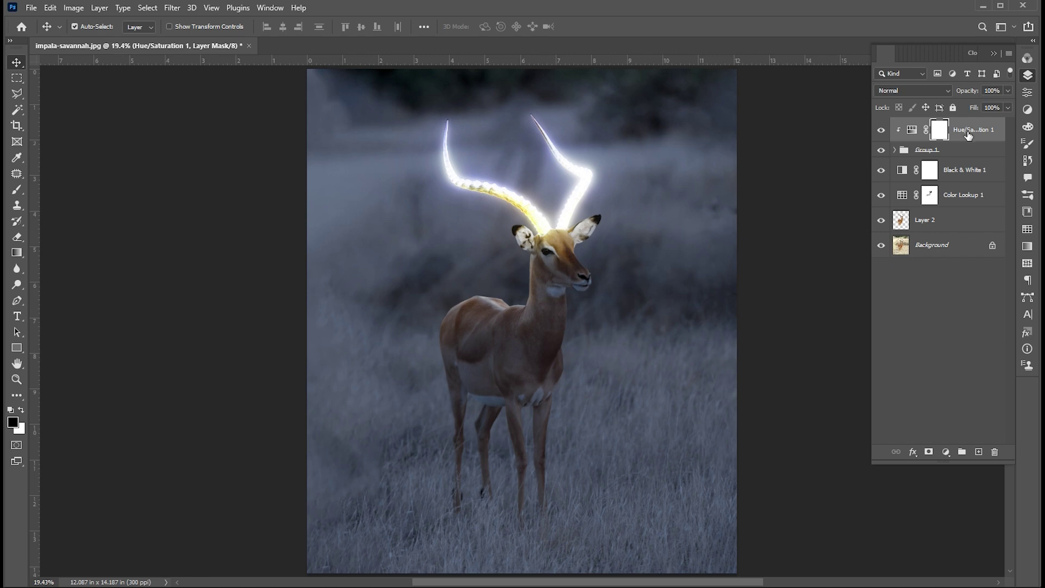
key(ctrl+j)
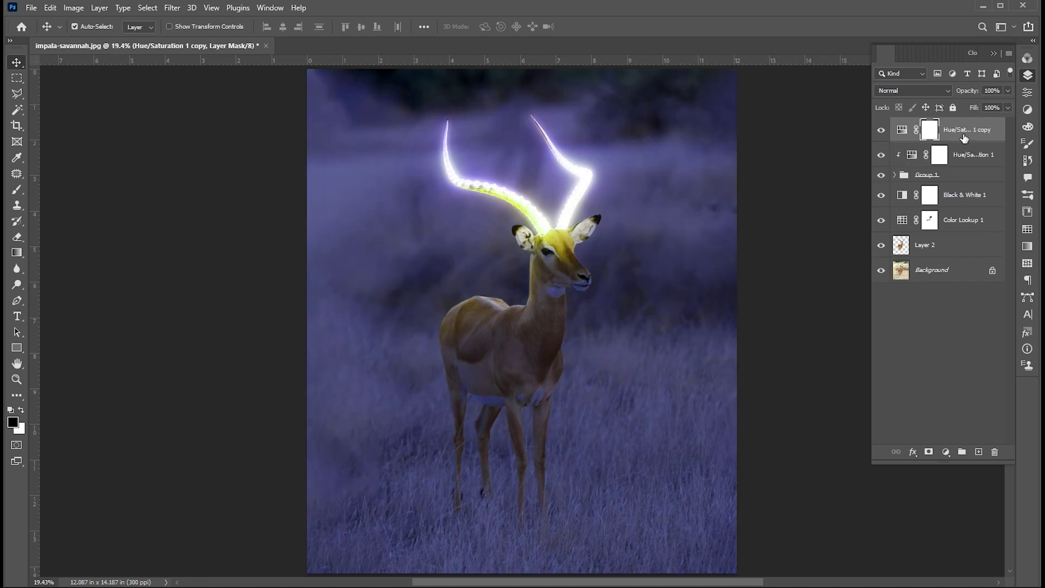
drag(960, 135, 956, 238)
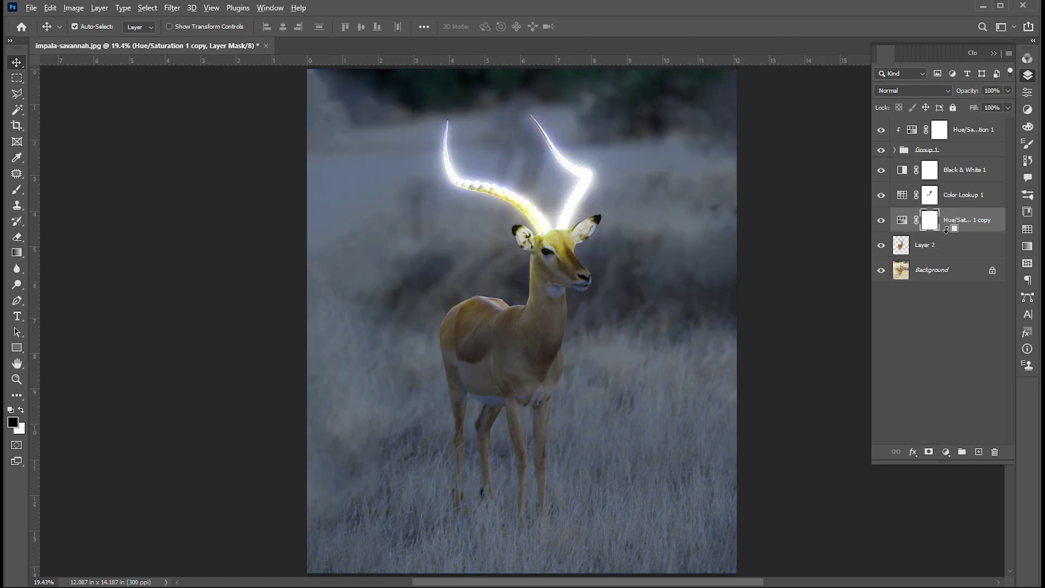
alt+click(950, 234)
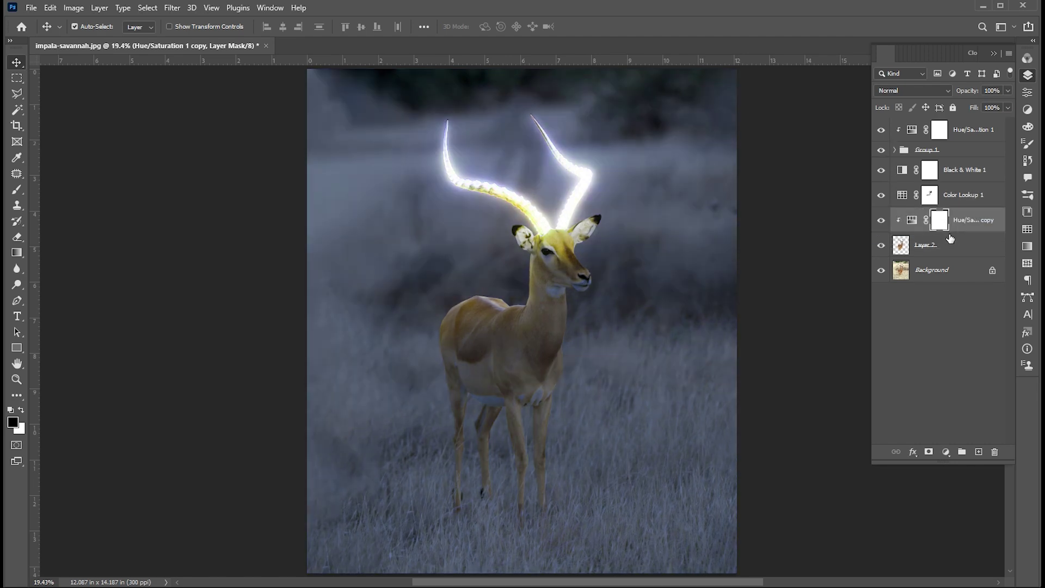
click(1006, 92)
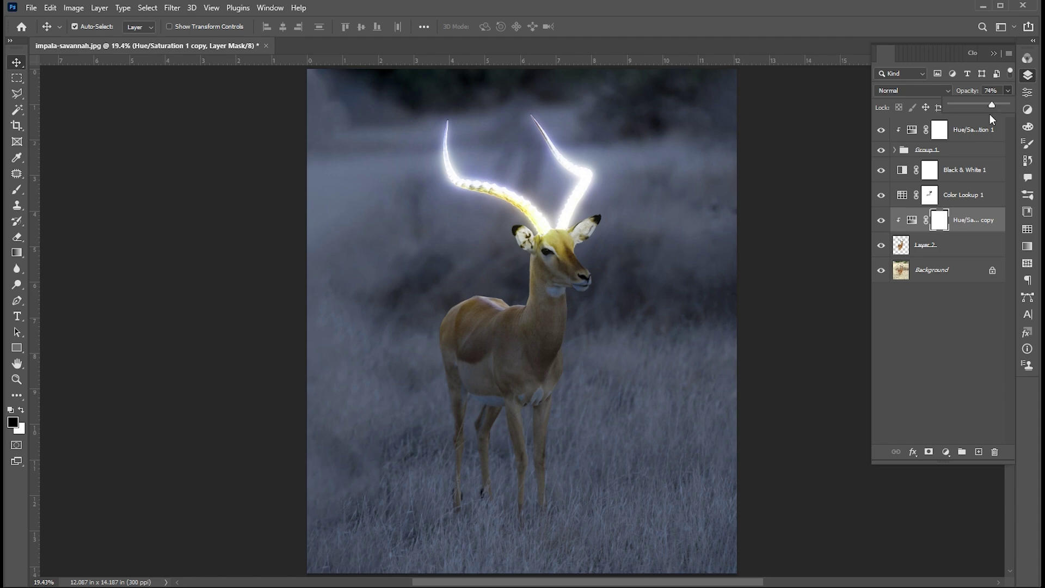
click(1007, 92)
click(974, 172)
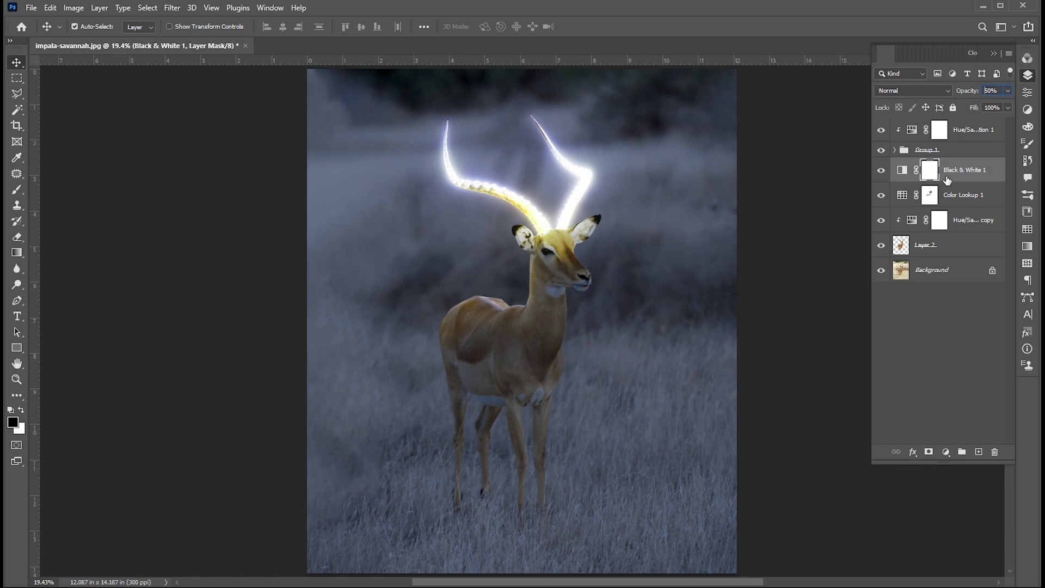
click(931, 271)
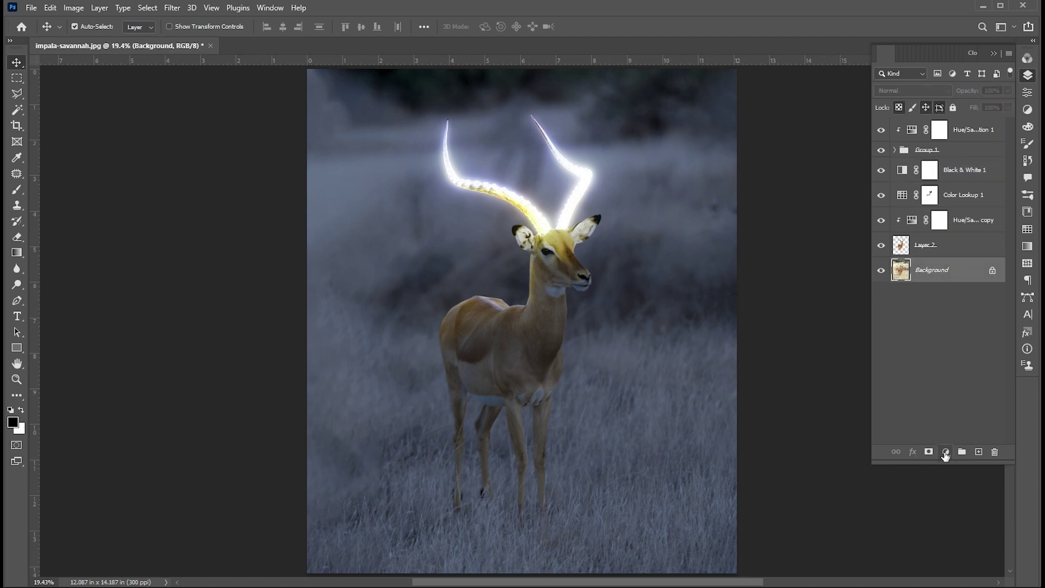
- Add a Levels layer above Background with output white 212 and input black raised to 35
click(945, 453)
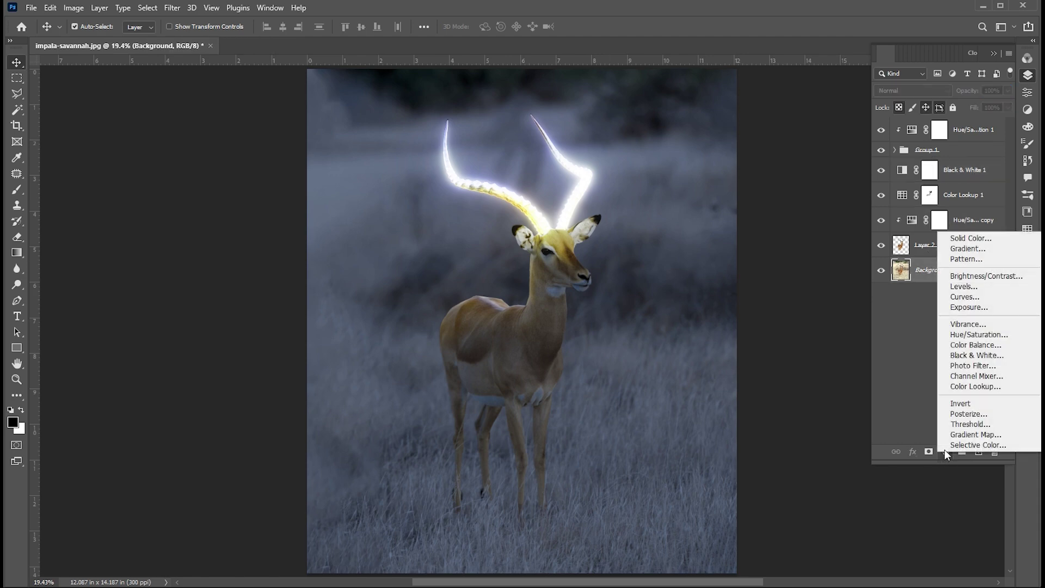
click(962, 288)
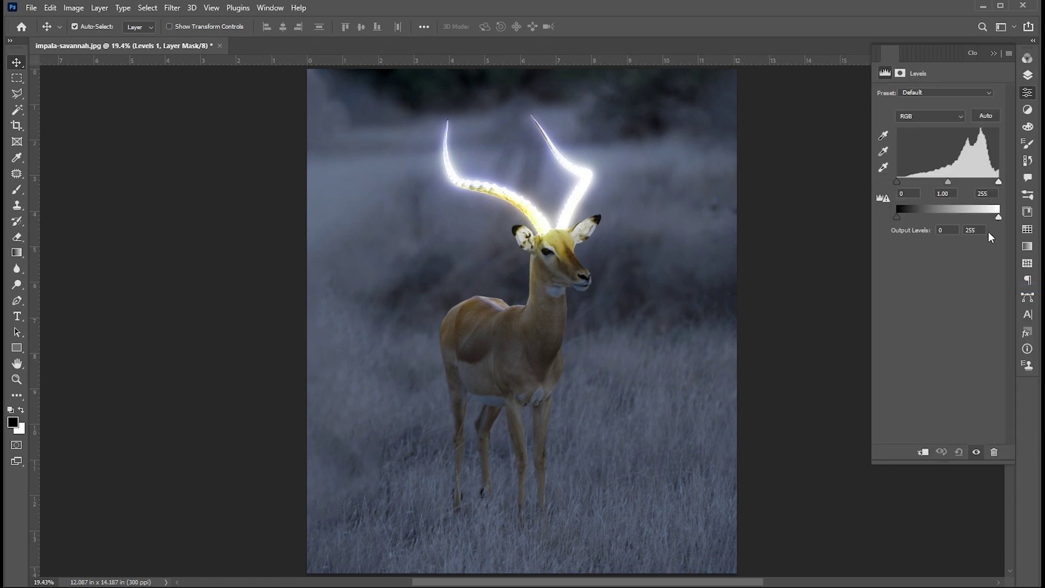
drag(997, 215, 982, 222)
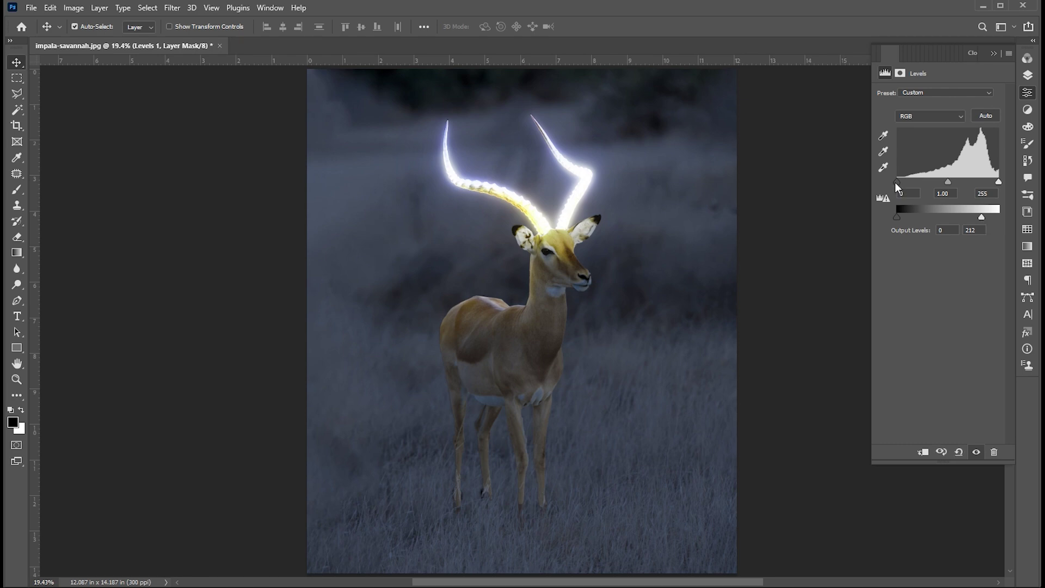
drag(895, 182, 907, 181)
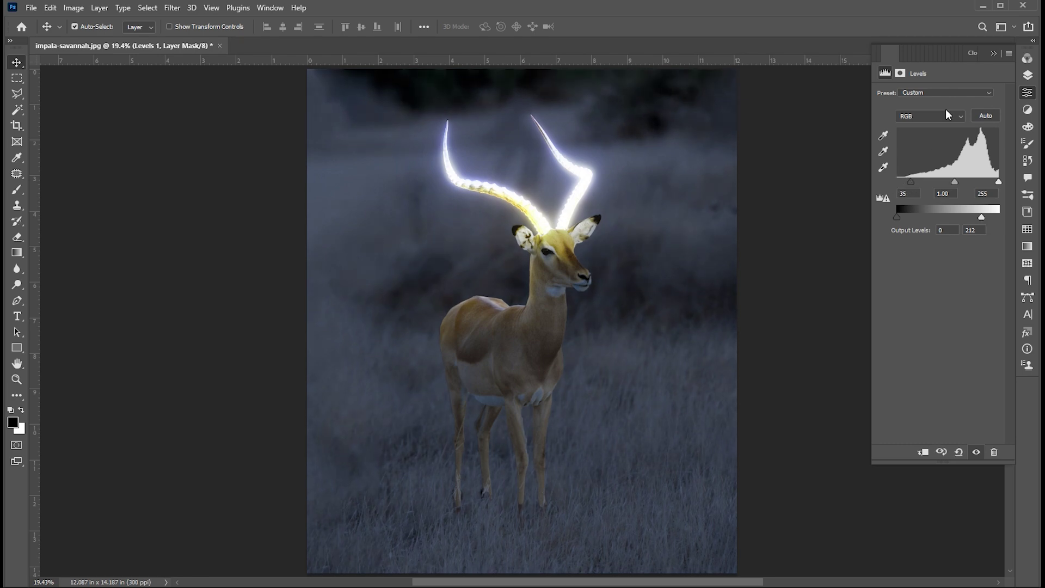
click(993, 53)
key(F7)
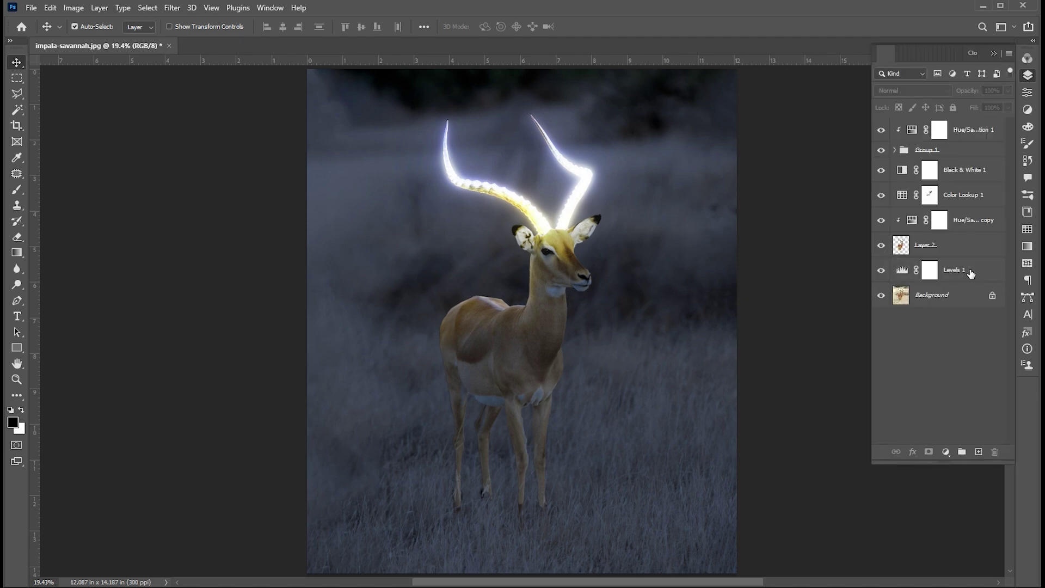
shift+click(975, 136)
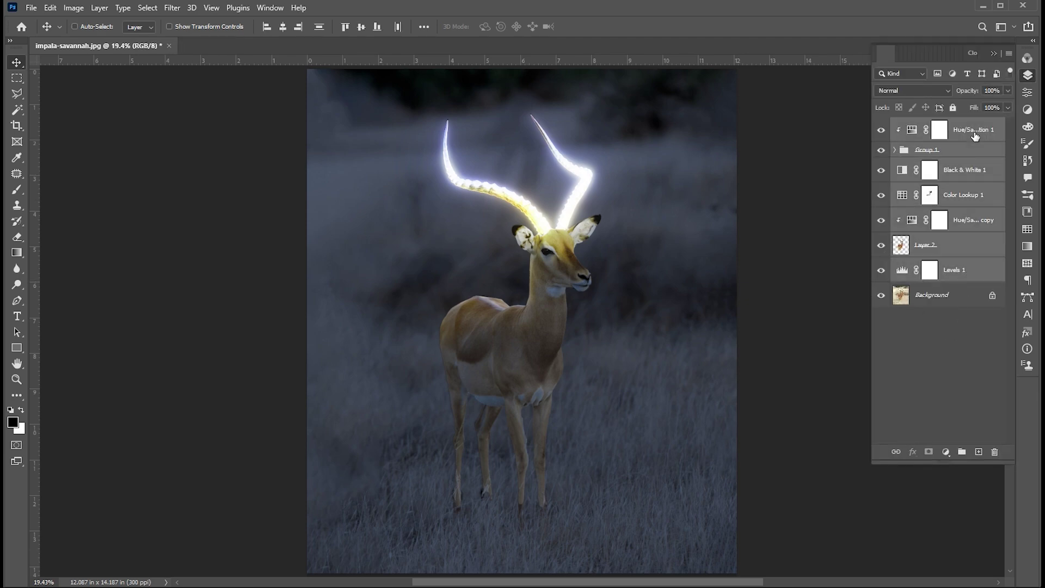
- Group the edit layers into Group 2 and drop the Hue/Saturation 1 copy to 49% opacity
key(ctrl+g)
click(881, 125)
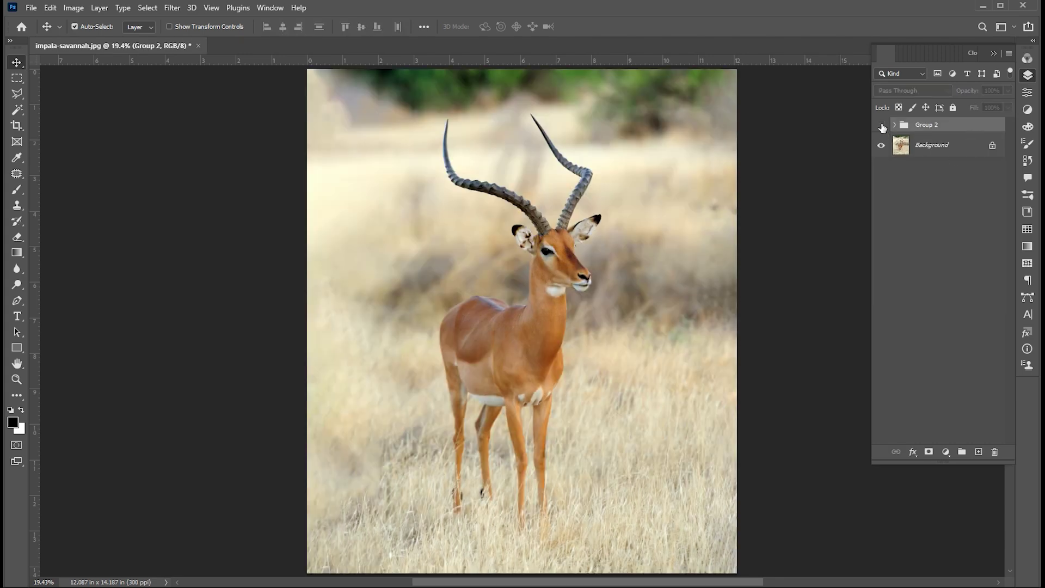
click(882, 126)
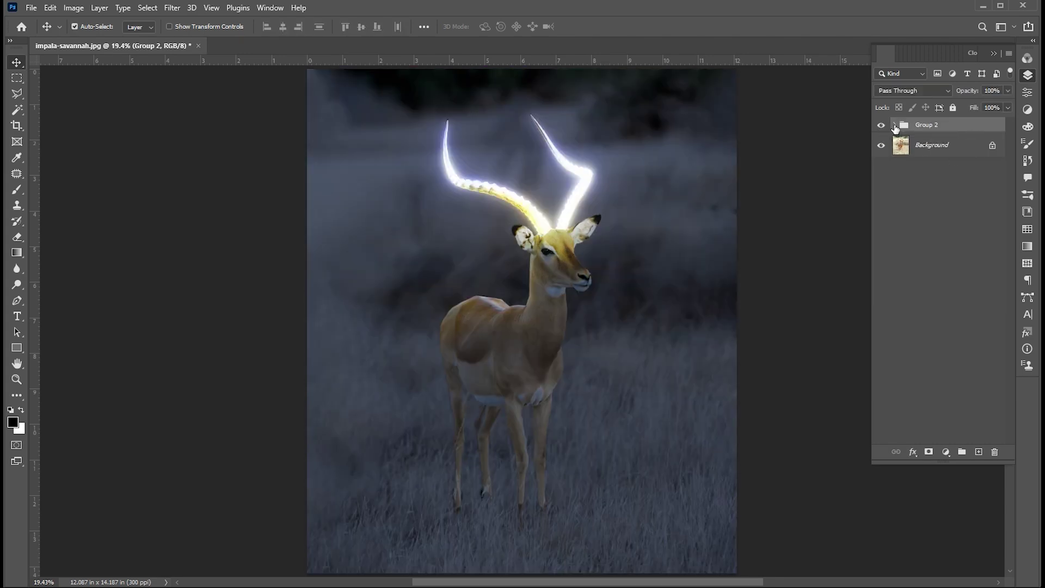
click(895, 125)
click(976, 240)
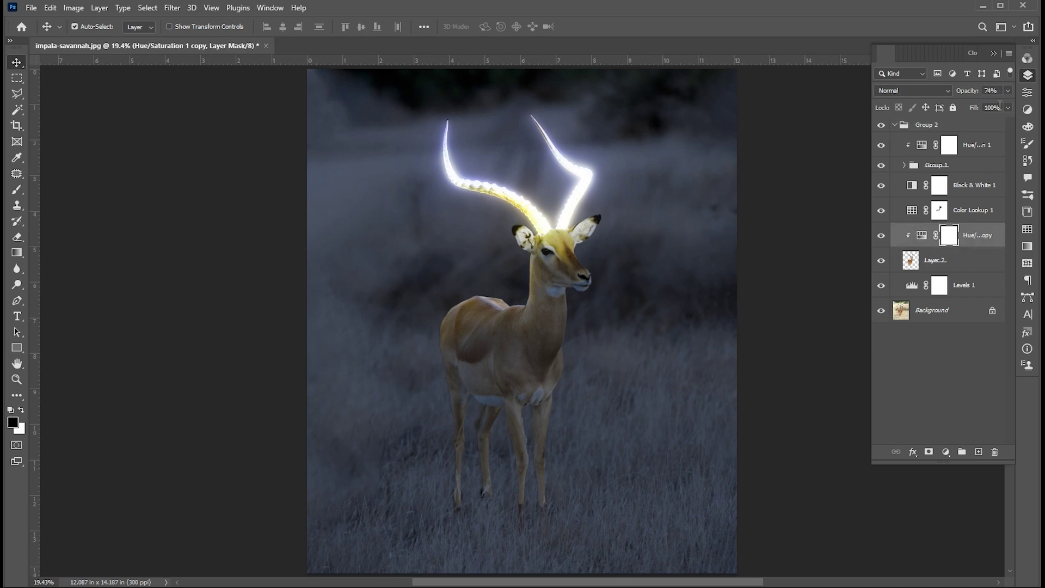
drag(1006, 91, 991, 104)
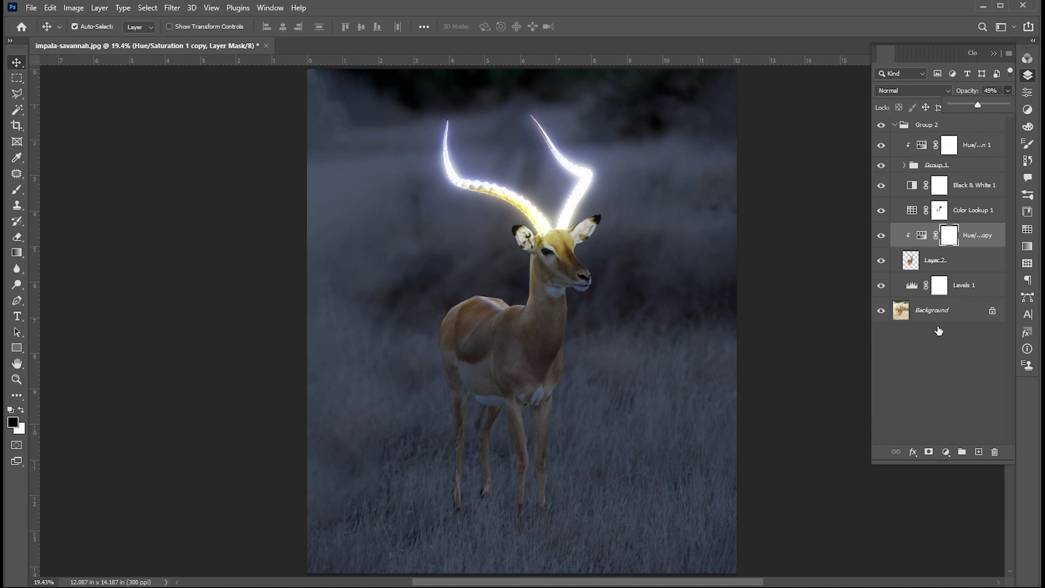
click(921, 367)
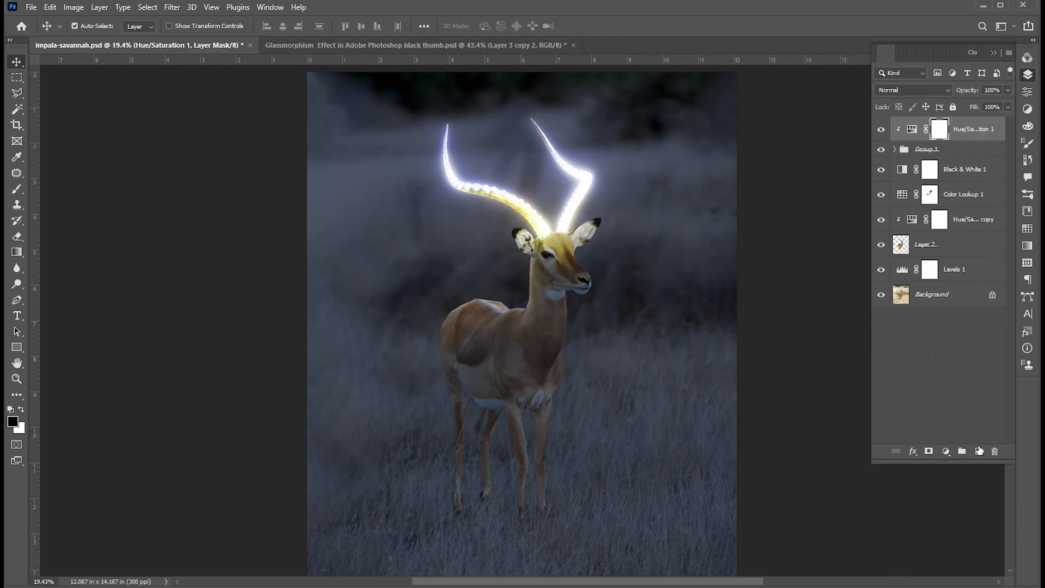
- On a new Layer 3, paint white glow along the horns with a 250-pixel brush
click(979, 451)
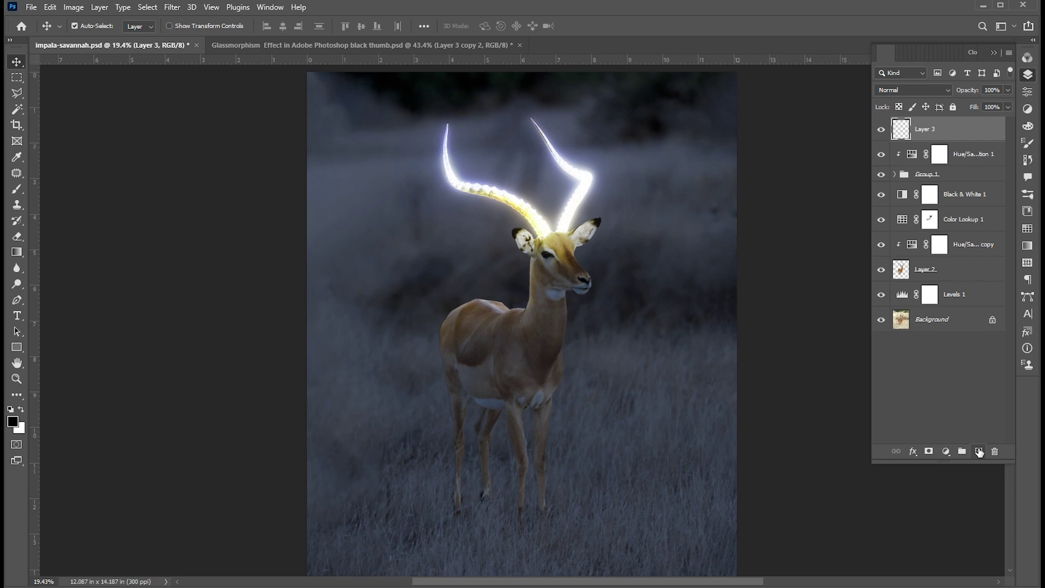
key(b)
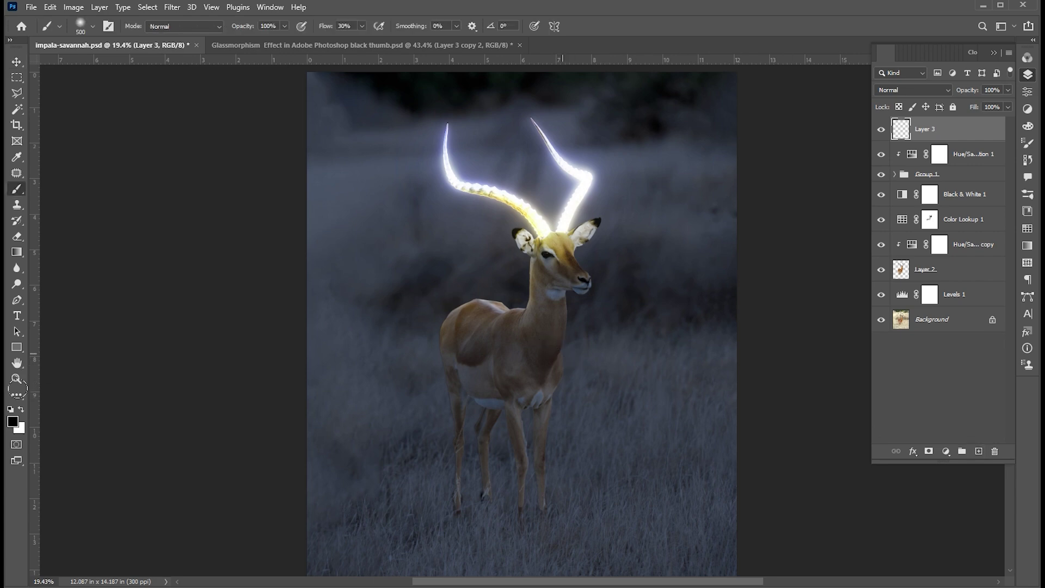
click(21, 410)
key(bracketleft)
key(bracketleft)
key(bracketleft)
key(bracketleft)
key(bracketleft)
key(bracketleft)
mouse_move(444, 135)
mouse_down()
mouse_move(454, 173)
mouse_move(445, 163)
mouse_move(493, 179)
mouse_move(535, 220)
mouse_move(564, 160)
mouse_move(526, 125)
mouse_move(544, 139)
mouse_move(532, 114)
mouse_move(544, 140)
mouse_up()
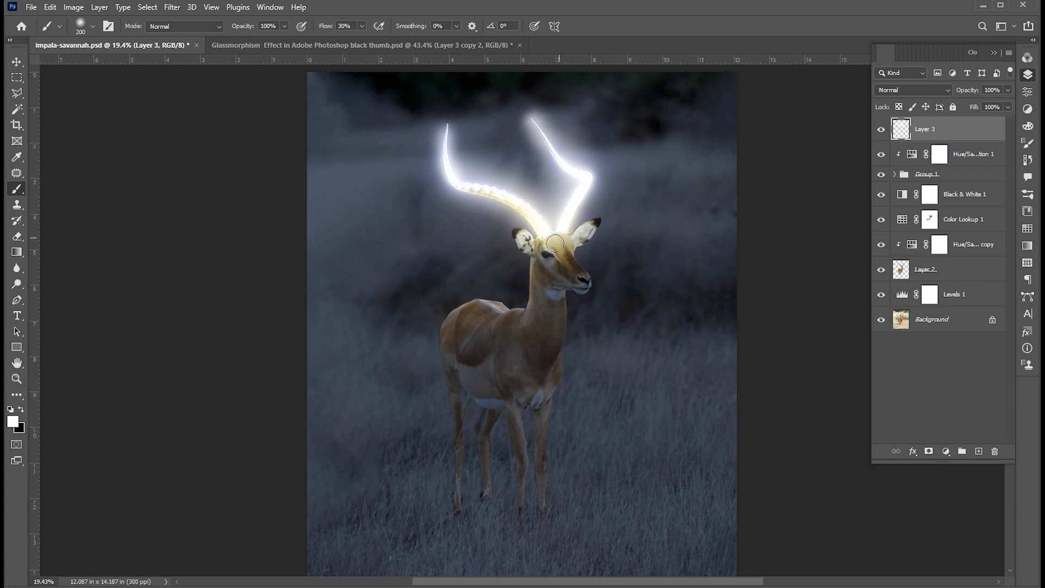
- Switch Layer 3's blend mode to Dissolve and drop its opacity to 3%
key(v)
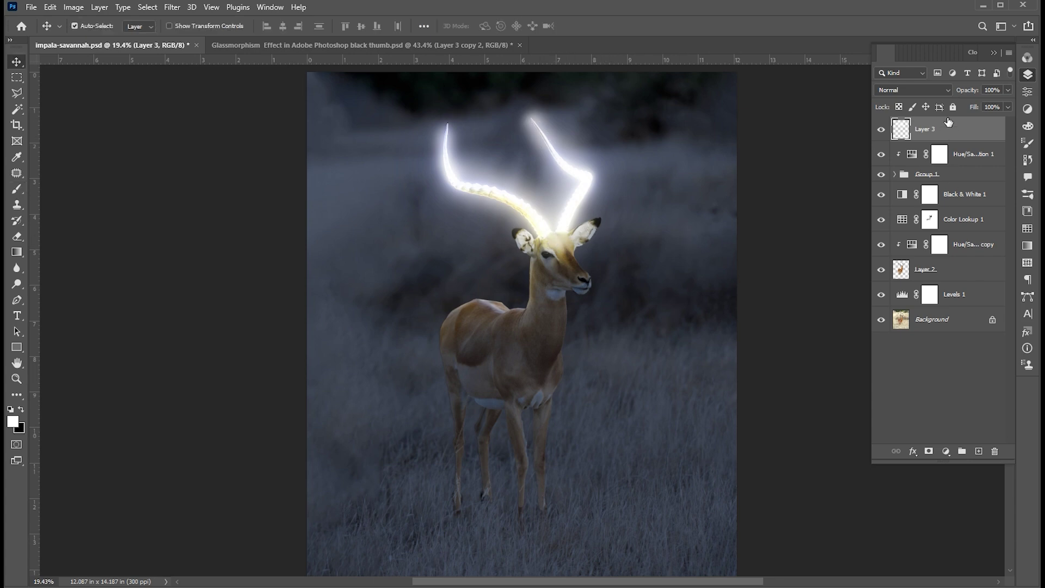
click(922, 88)
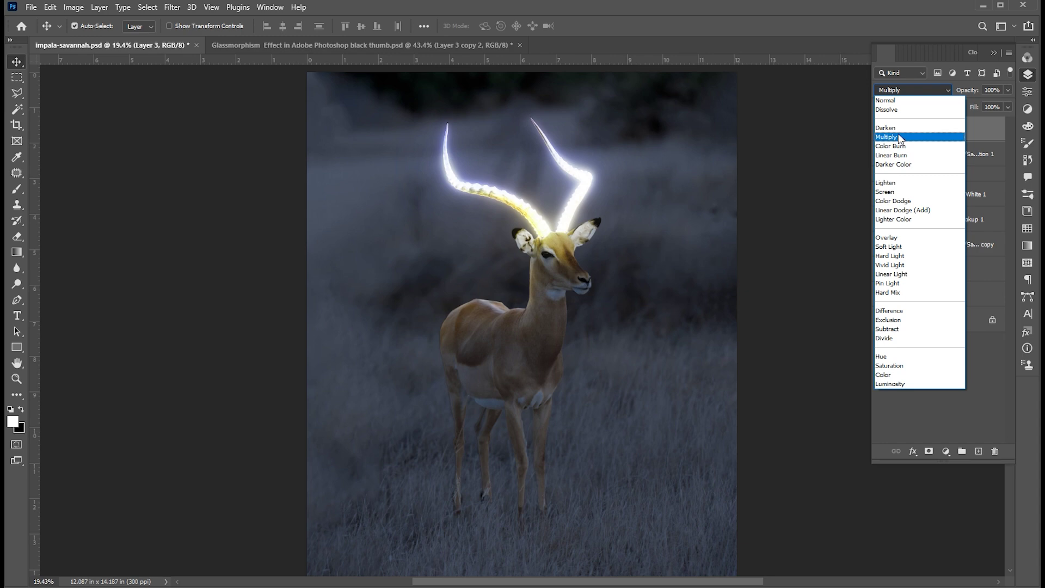
click(898, 110)
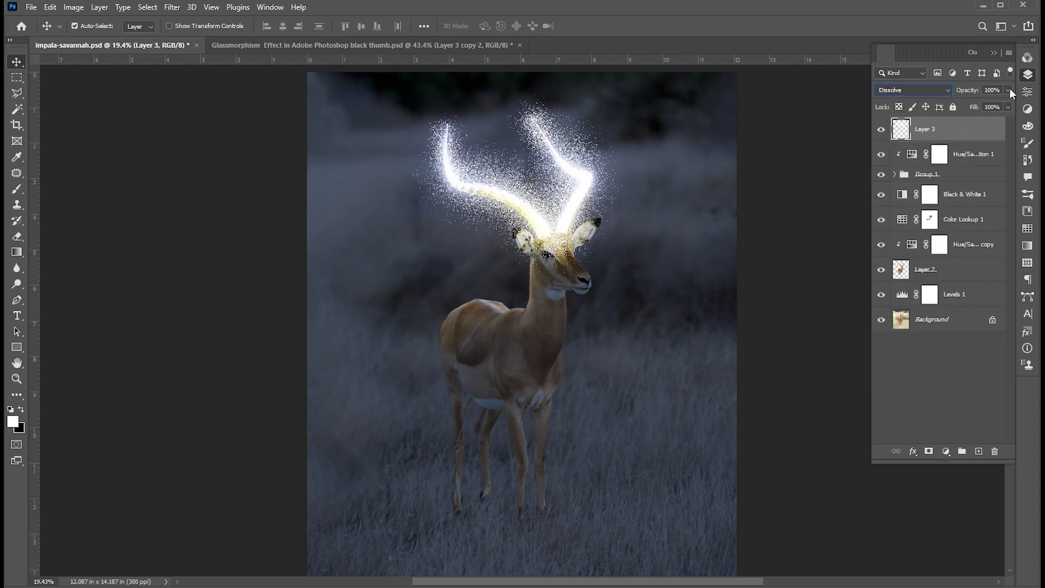
click(1007, 90)
drag(1009, 103, 951, 104)
text(4)
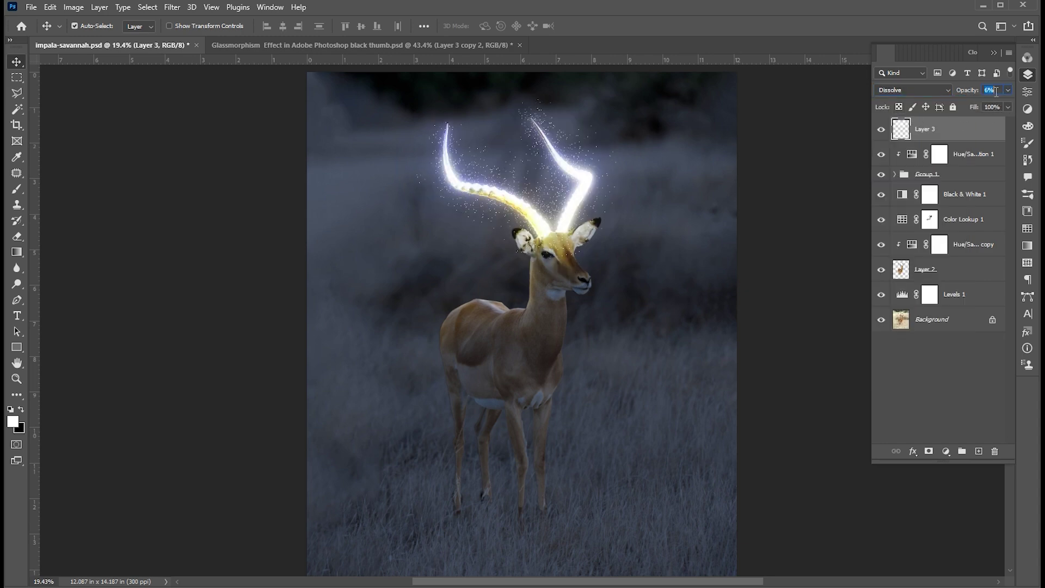
key(Return)
click(971, 134)
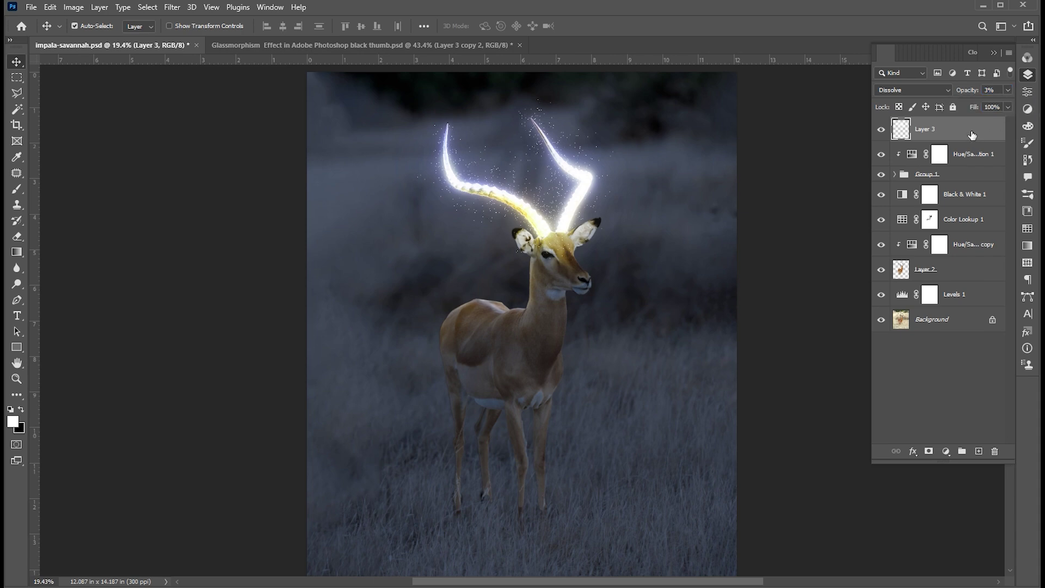